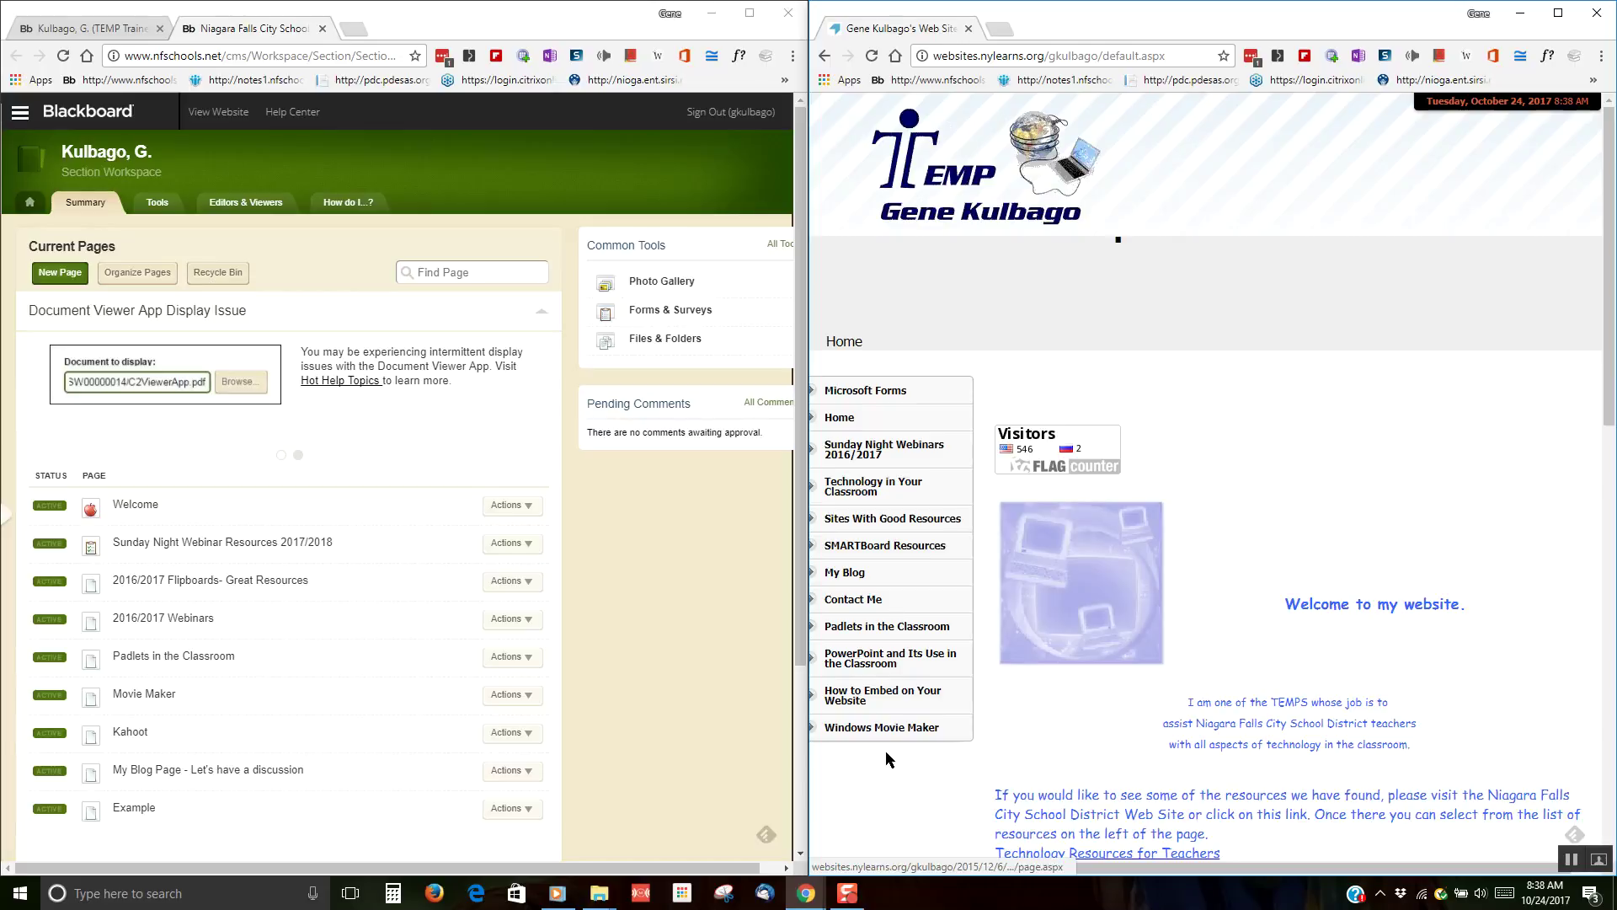
# Open the NYLearns 'Sites With Good Resources' page and copy its heading text.
pyautogui.click(869, 522)
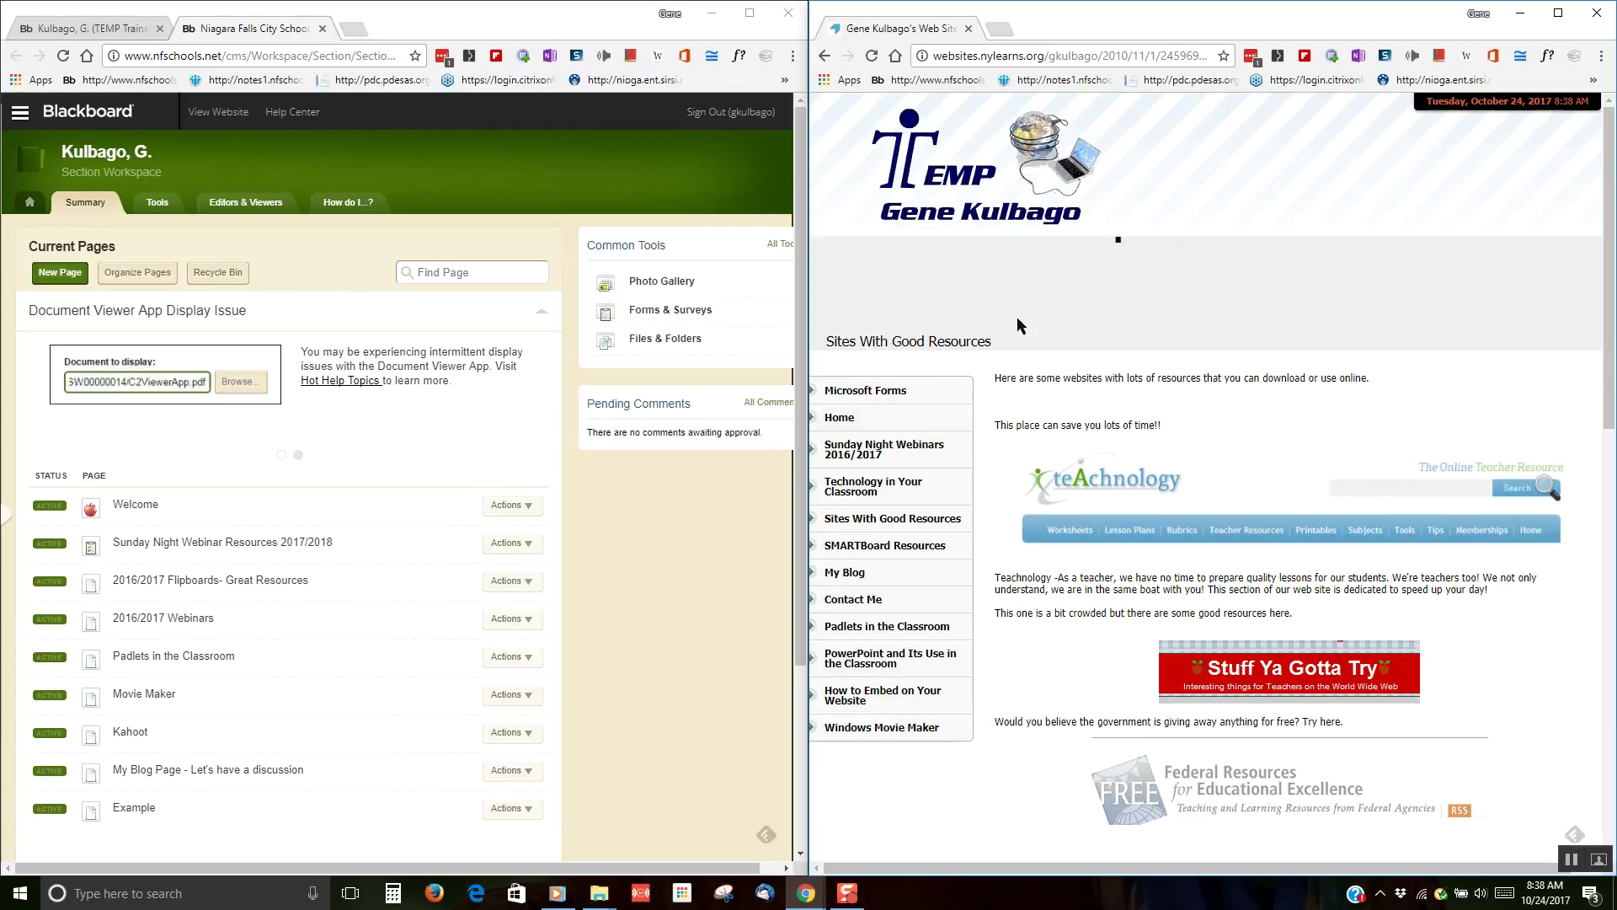
pyautogui.moveTo(1011, 344); pyautogui.dragTo(829, 347)
pyautogui.hotkey('ctrl', 'c')
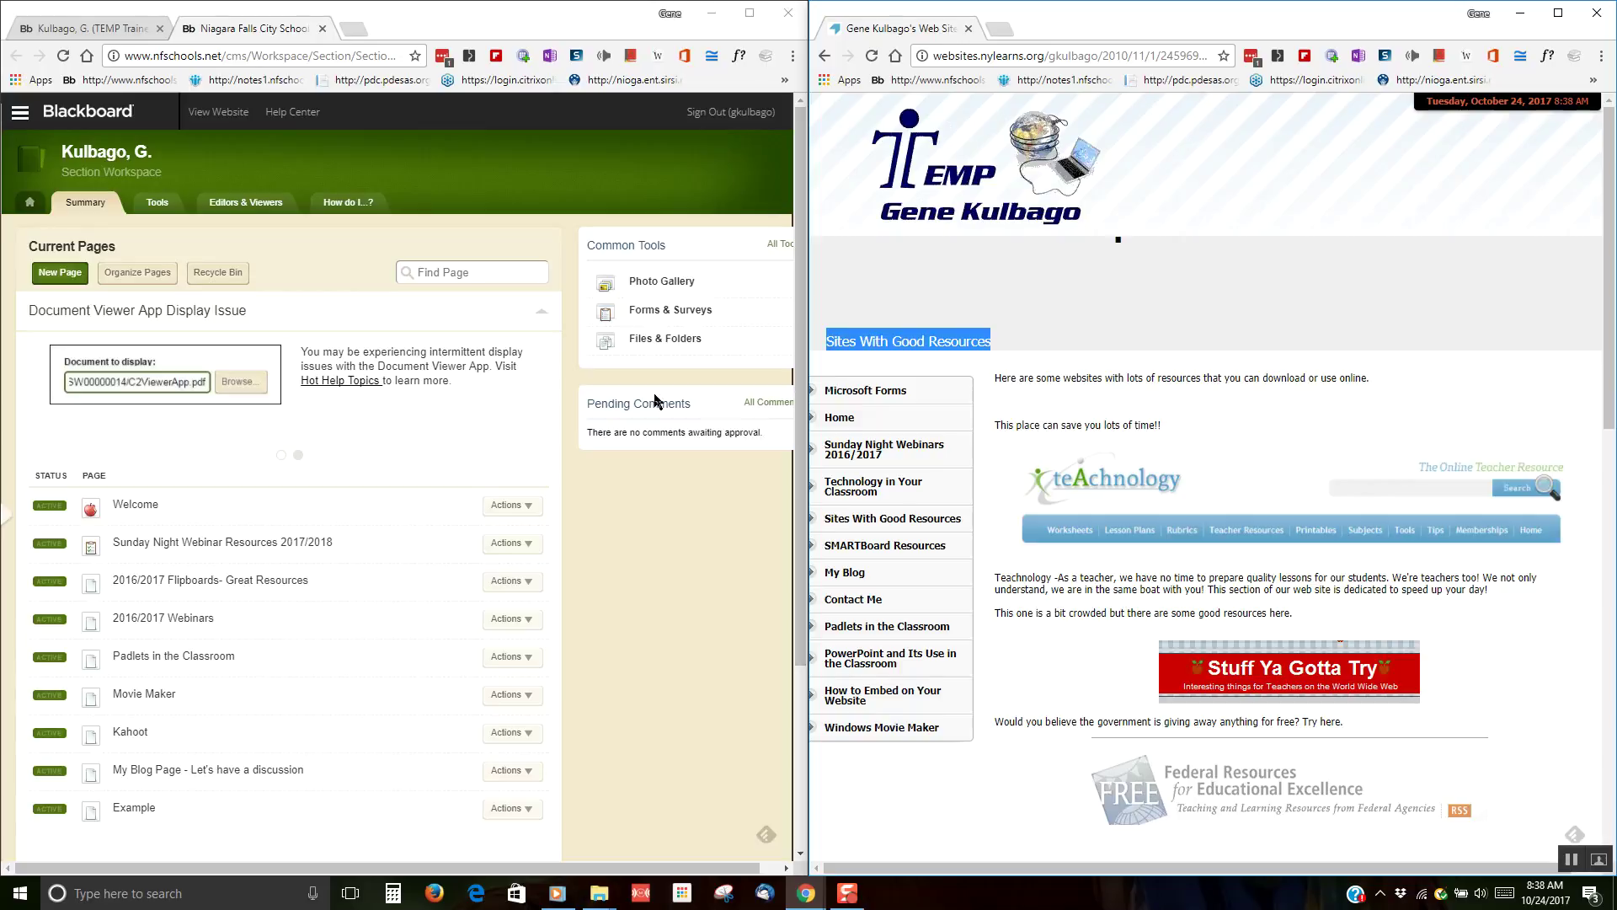
# Create a Blank Page named 'Sites With Good Resources' from the pasted heading and start editing it.
pyautogui.click(47, 280)
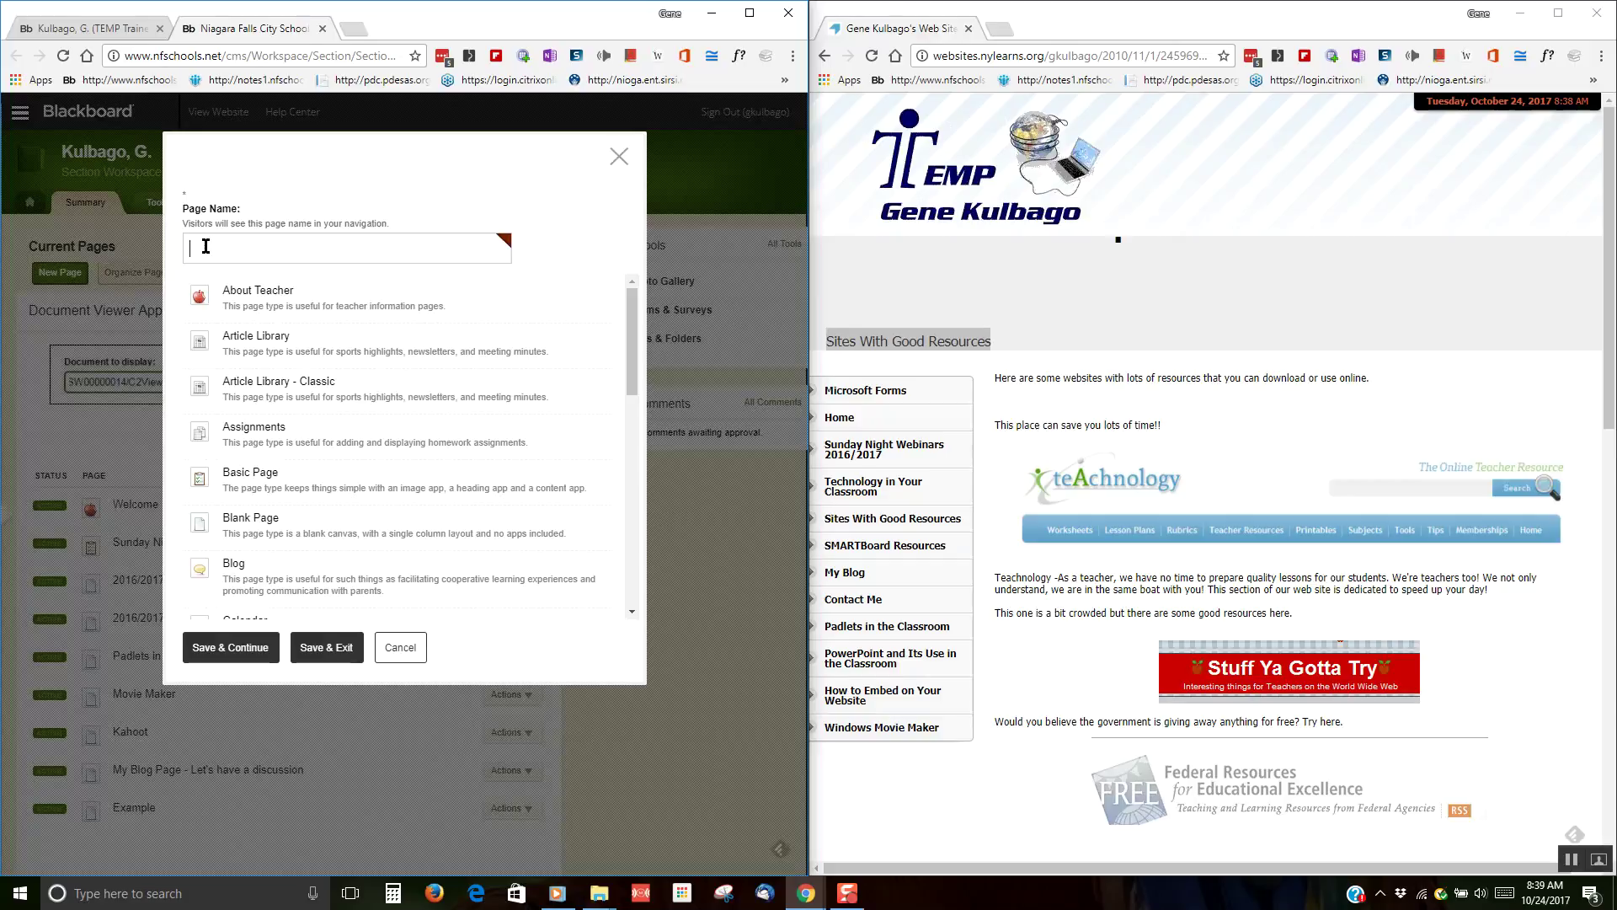
pyautogui.rightClick(206, 246)
pyautogui.click(253, 346)
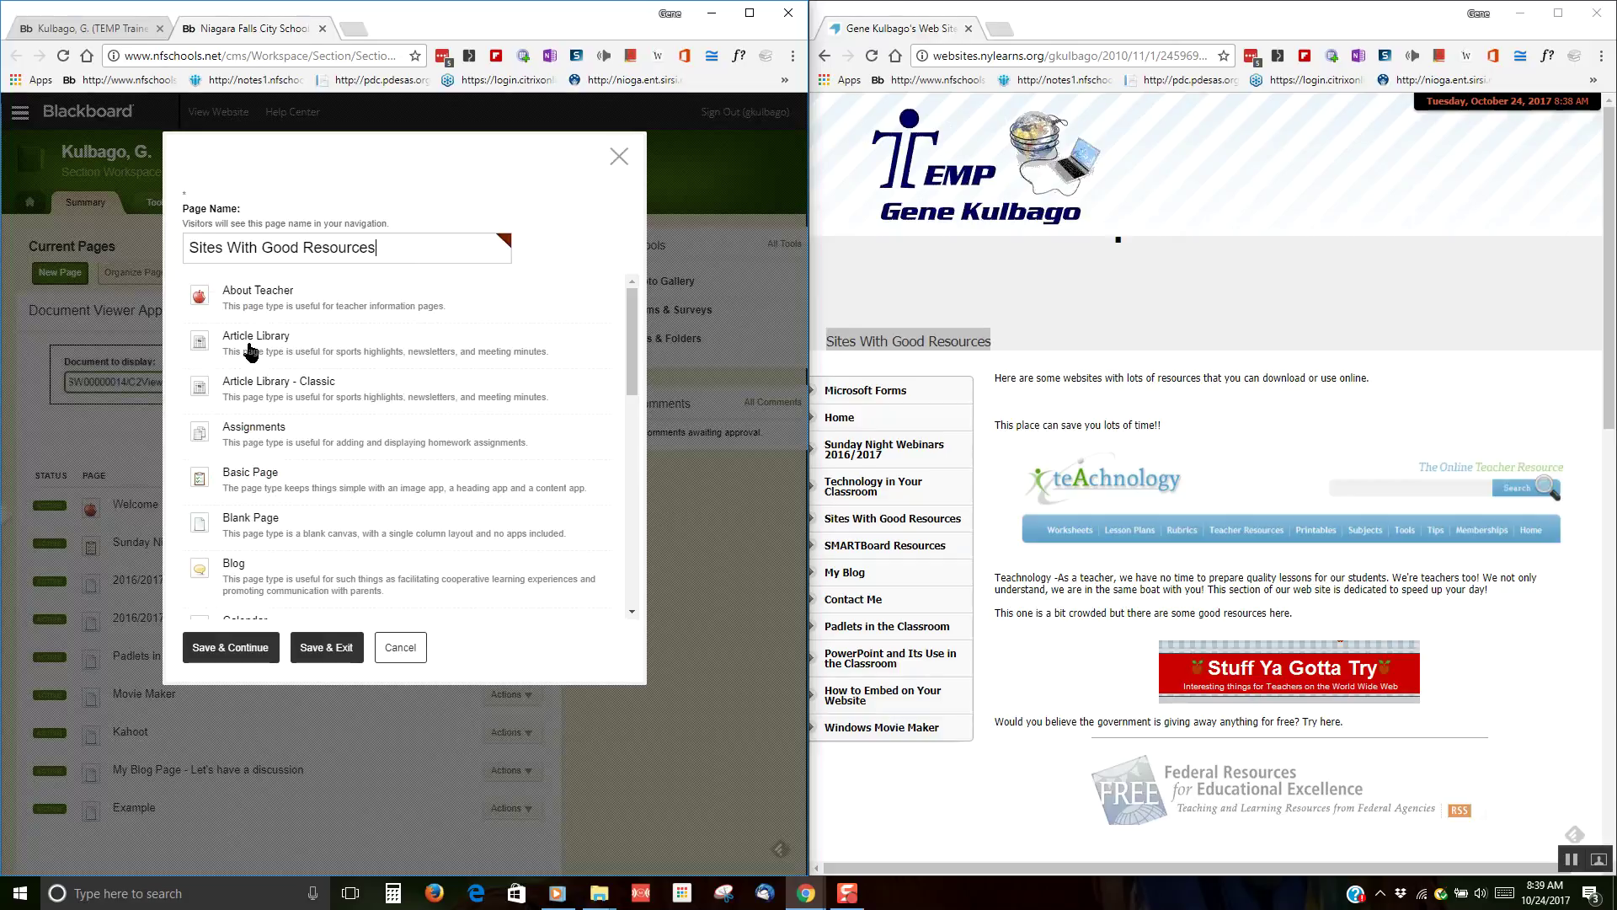
pyautogui.click(199, 533)
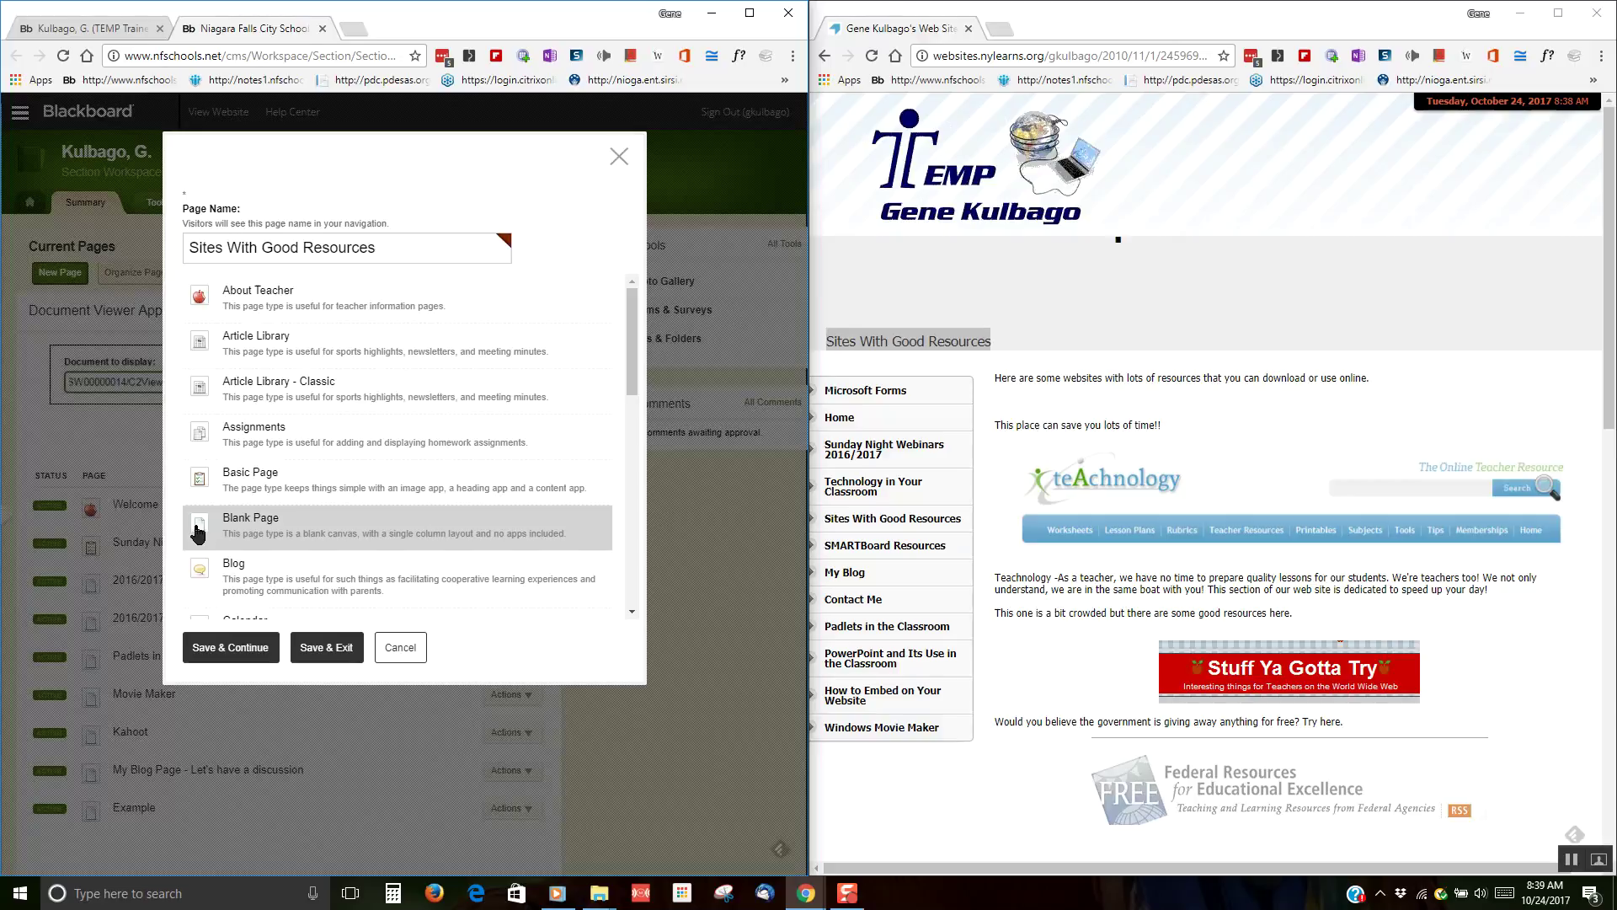
pyautogui.click(225, 650)
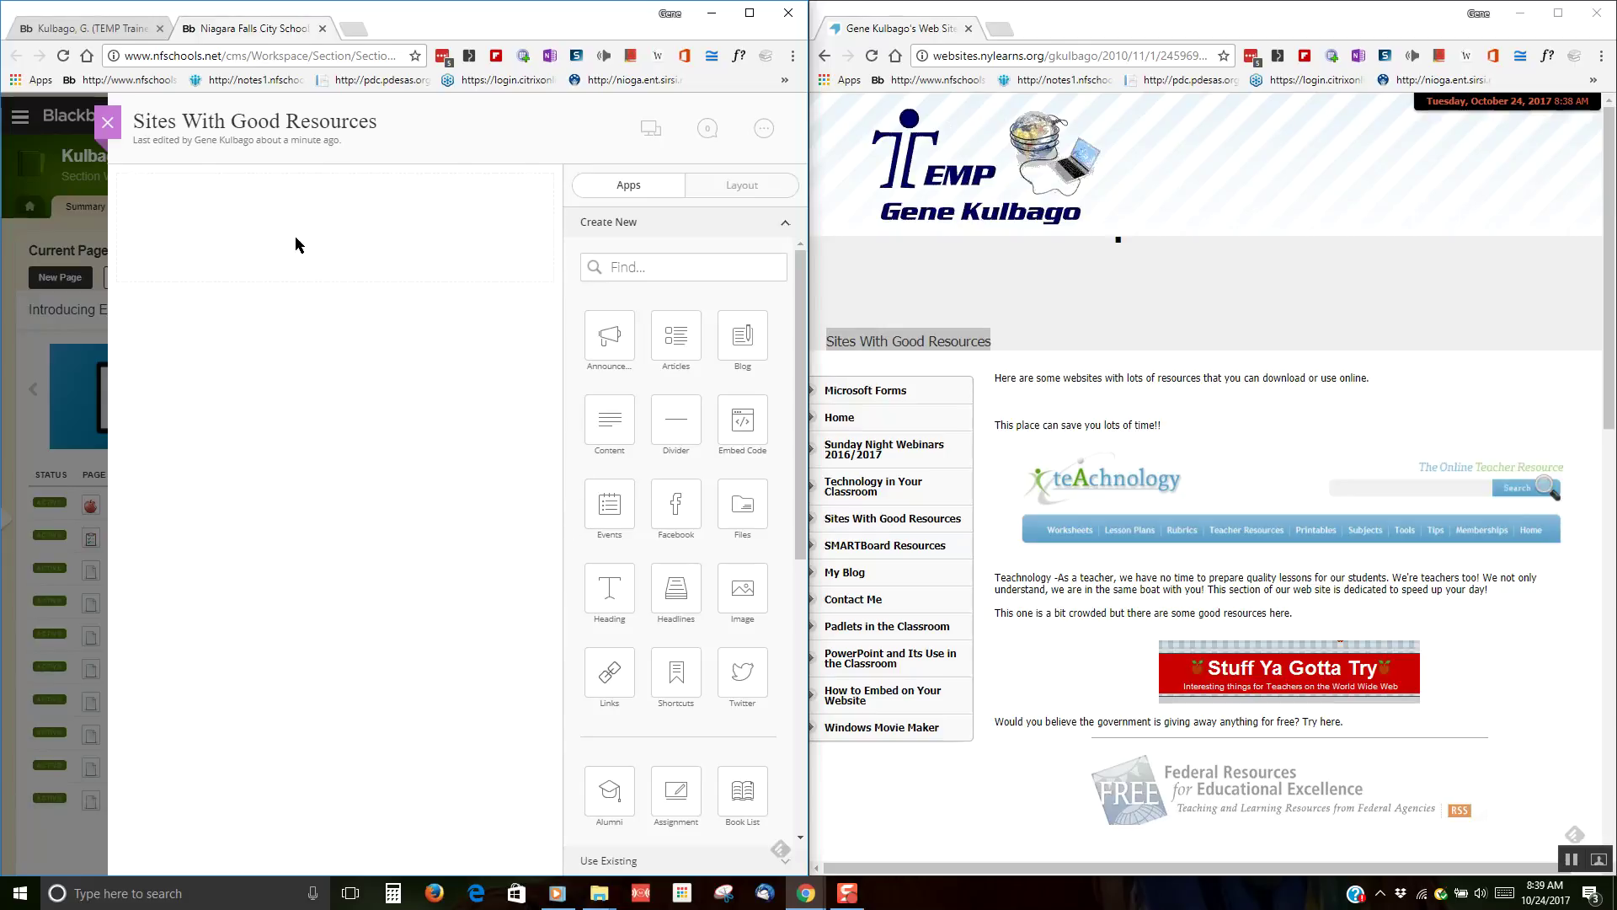
# Place a Content app on the new page and open its empty text editor.
pyautogui.moveTo(621, 429); pyautogui.dragTo(249, 224)
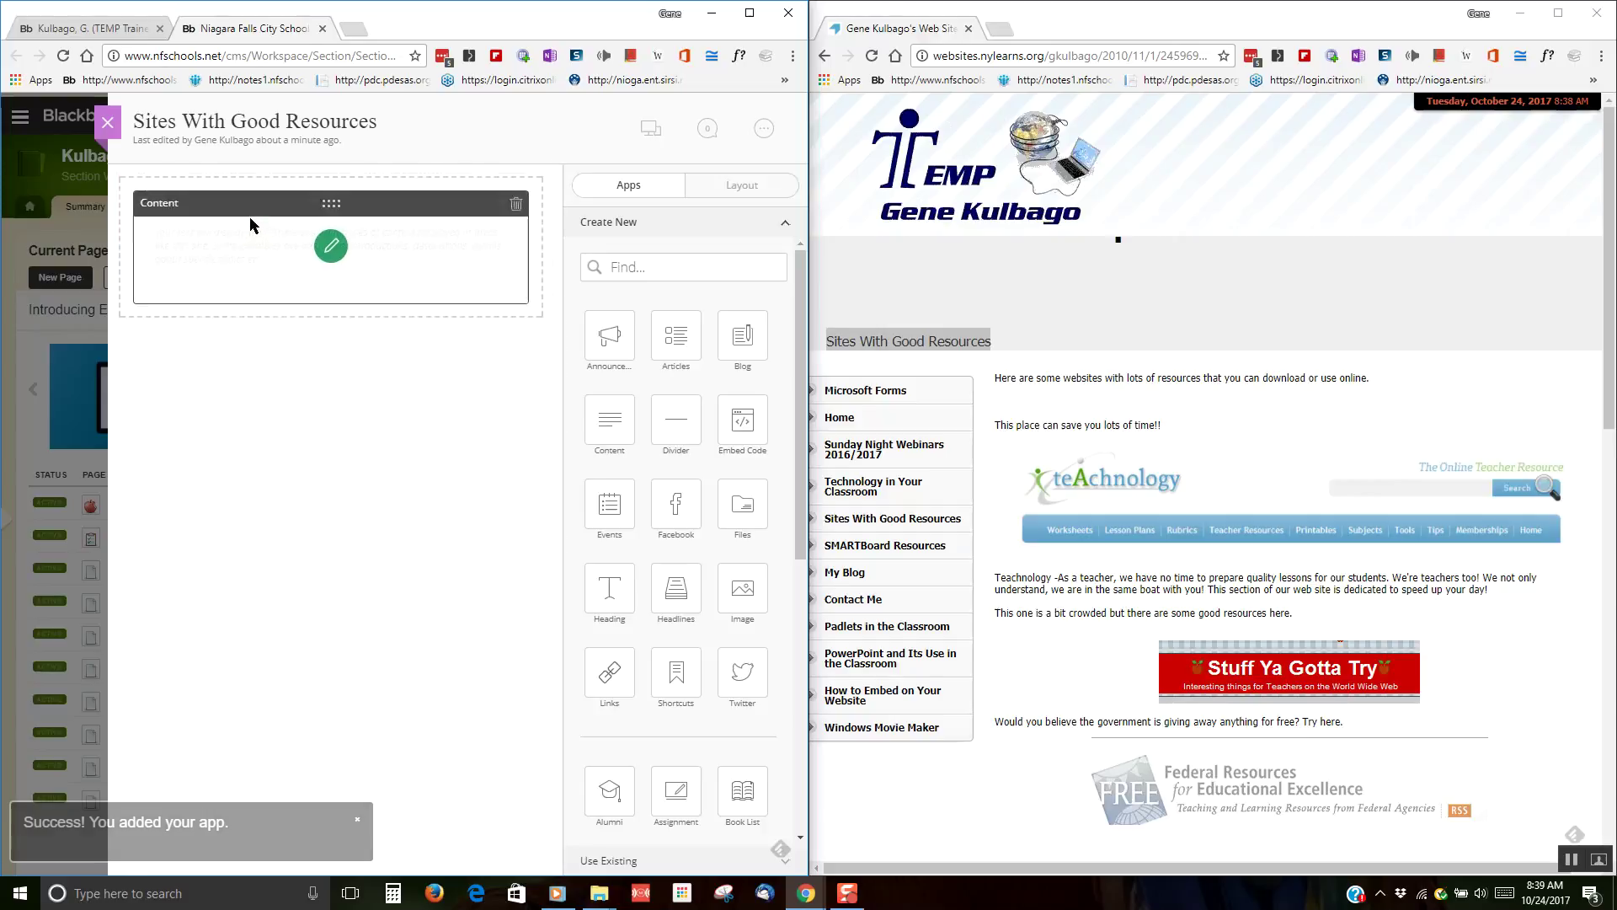
pyautogui.click(336, 243)
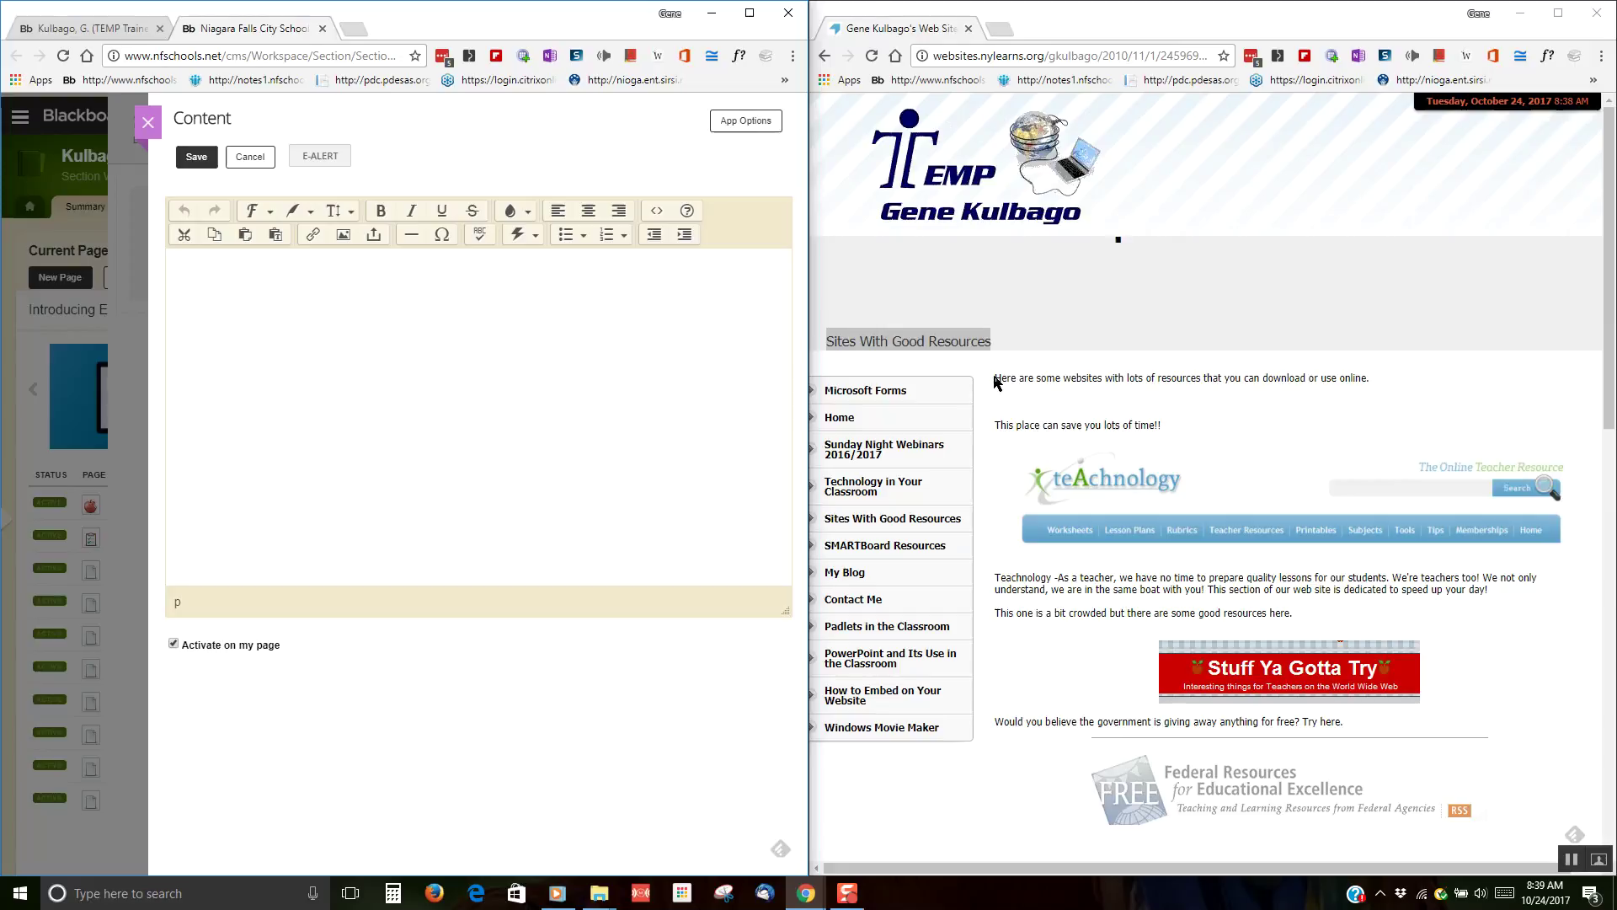
# Copy all the NYLearns resources text and images and paste them into the Content editor.
pyautogui.moveTo(996, 379); pyautogui.dragTo(1371, 657)
pyautogui.hotkey('ctrl', 'c')
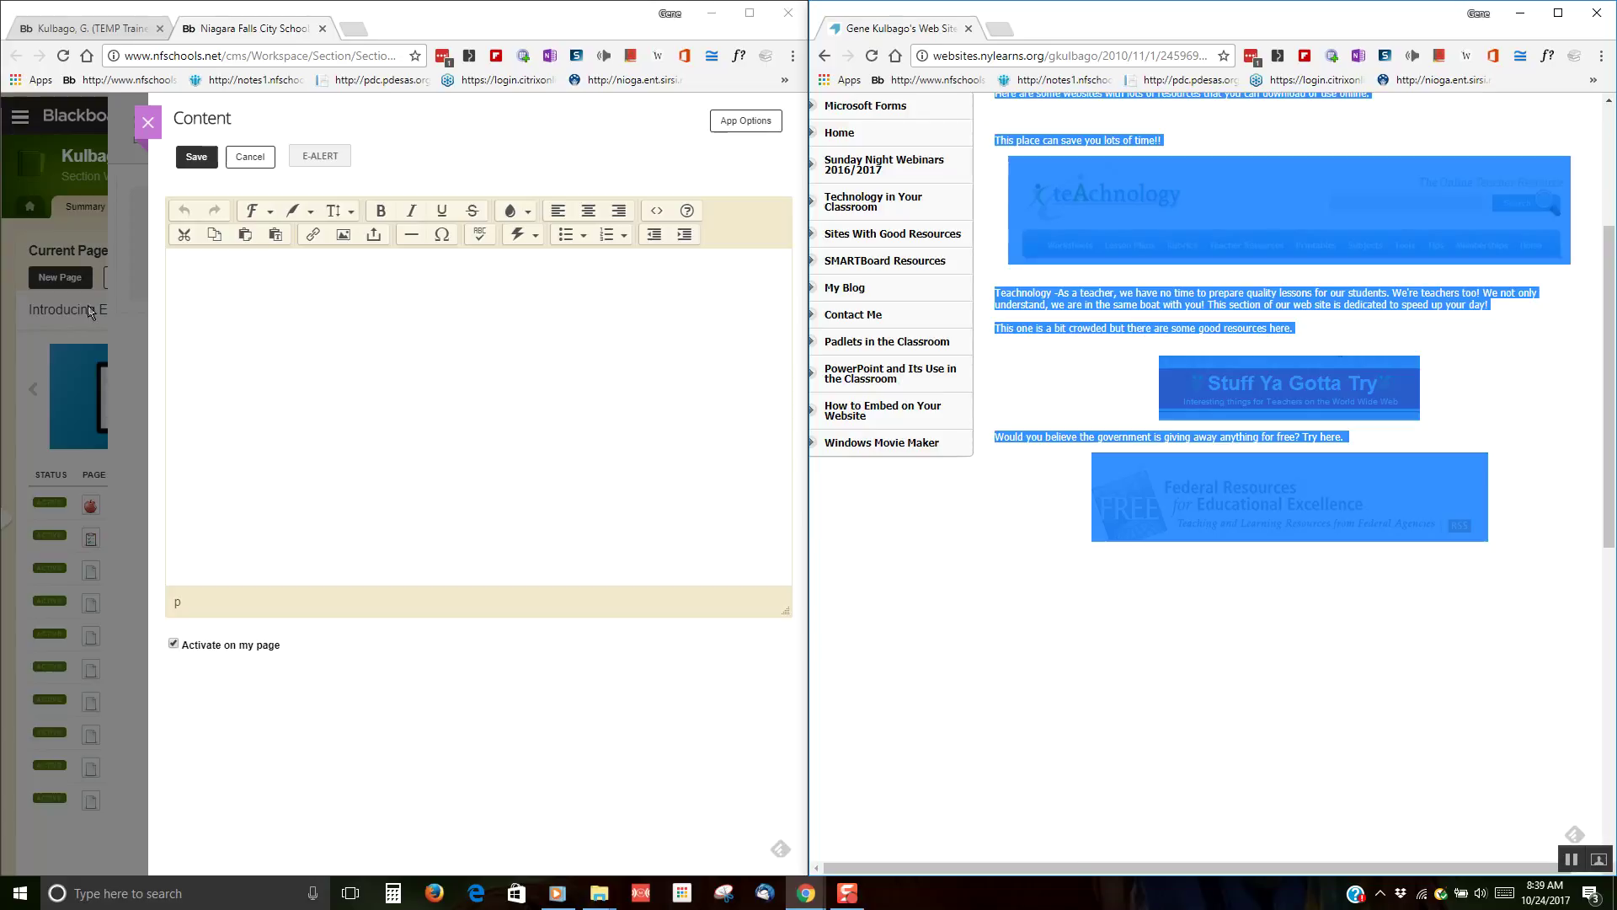
pyautogui.click(214, 275)
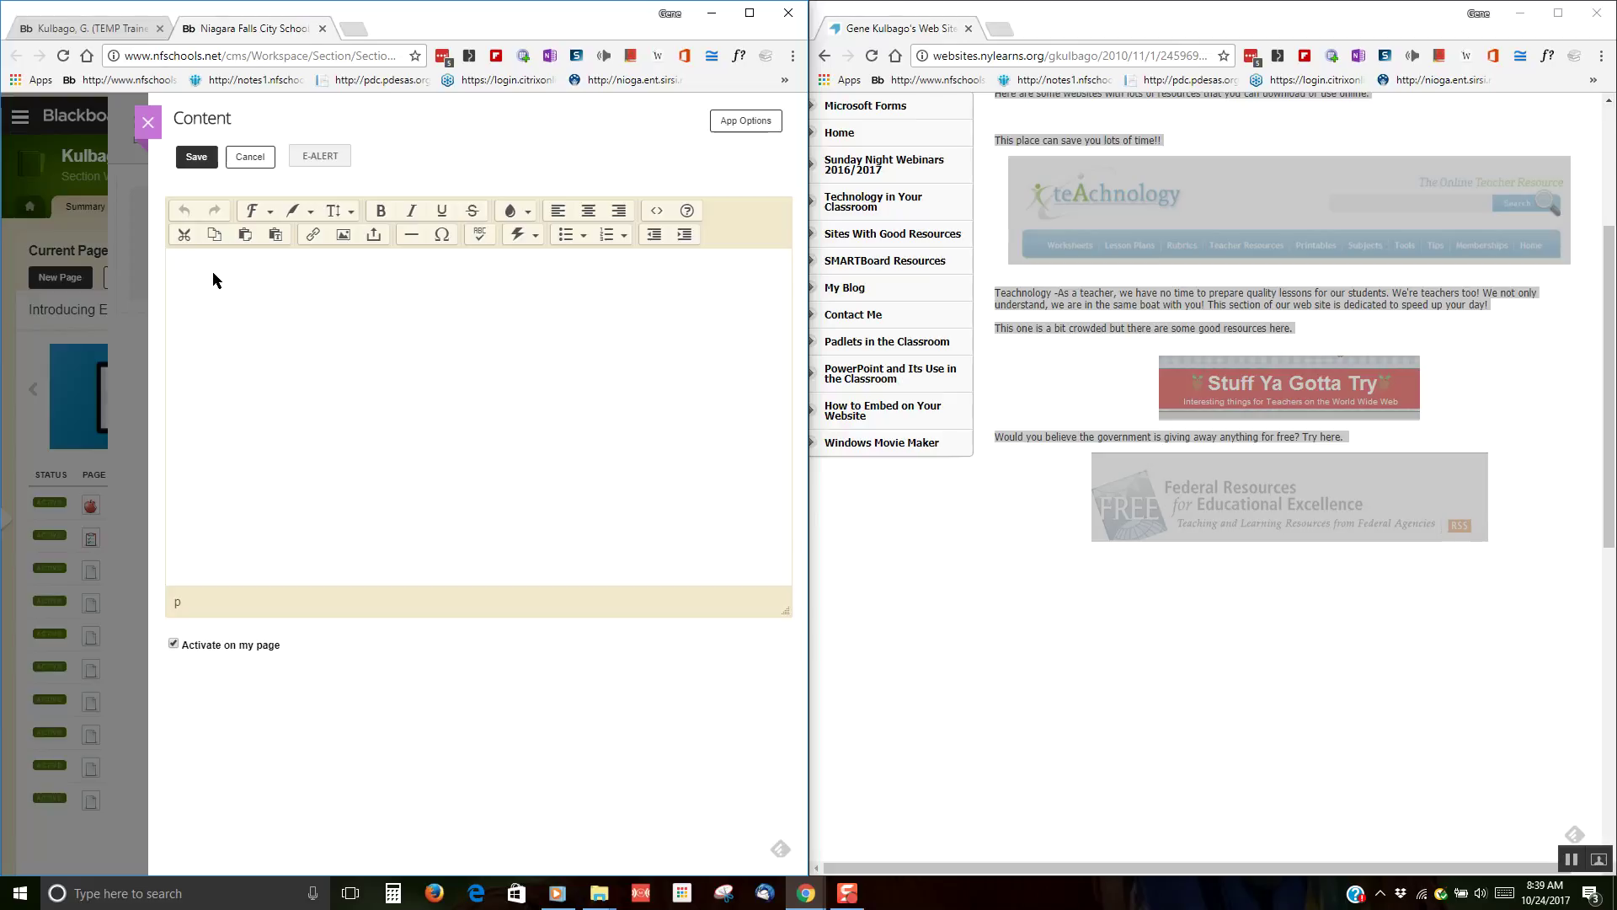
pyautogui.hotkey('ctrl', 'v')
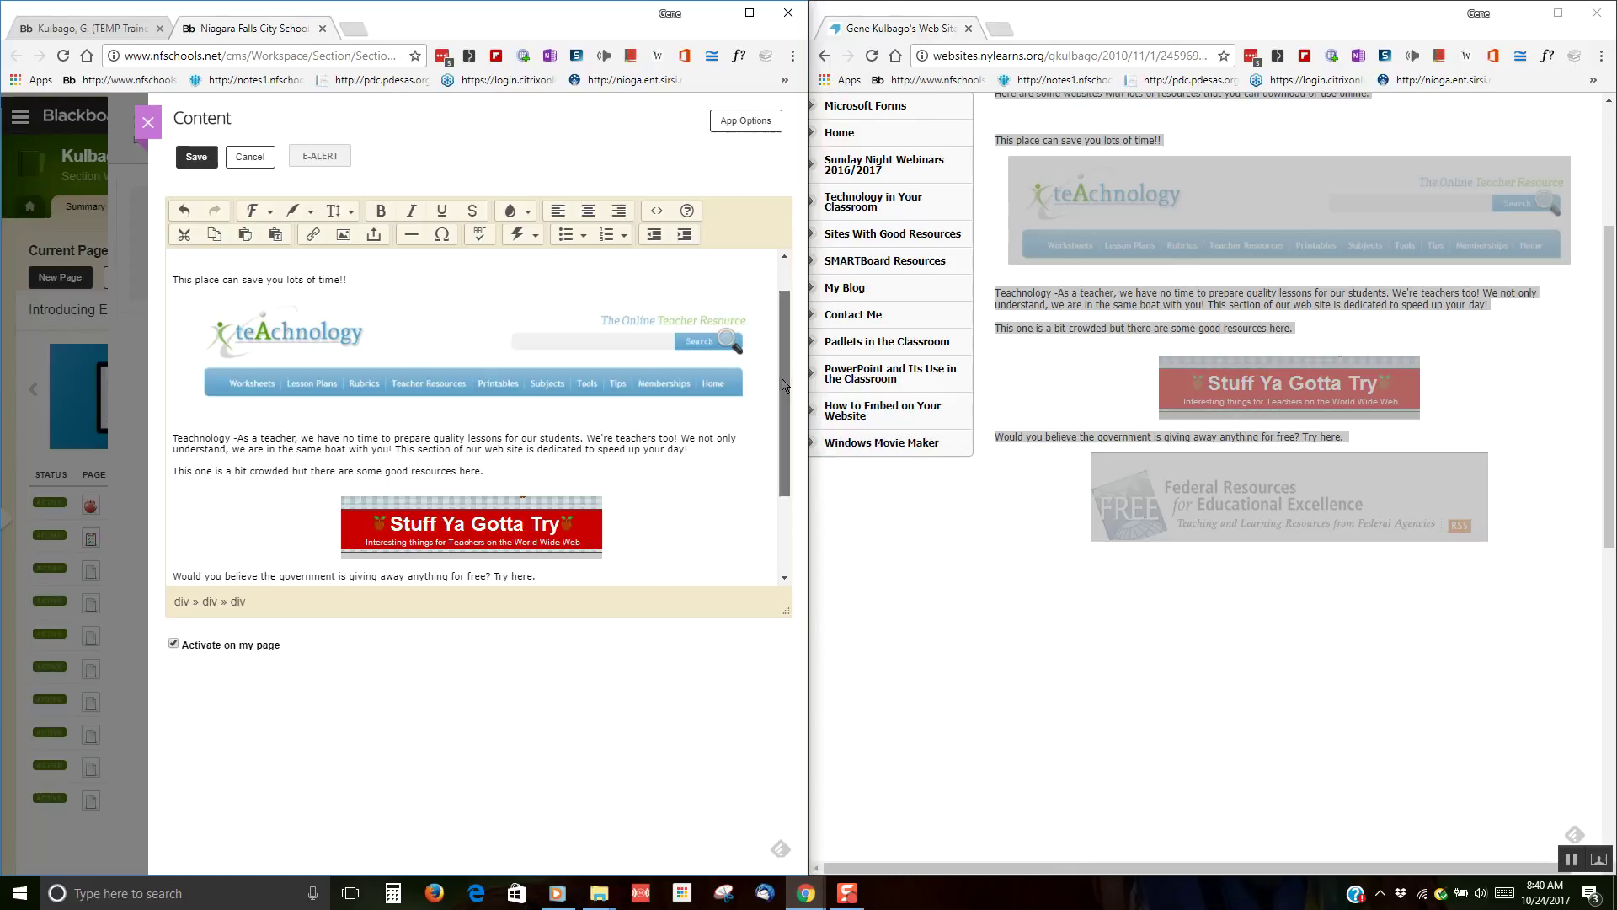
pyautogui.scroll(-3, 782, 385)
pyautogui.scroll(4, 777, 312)
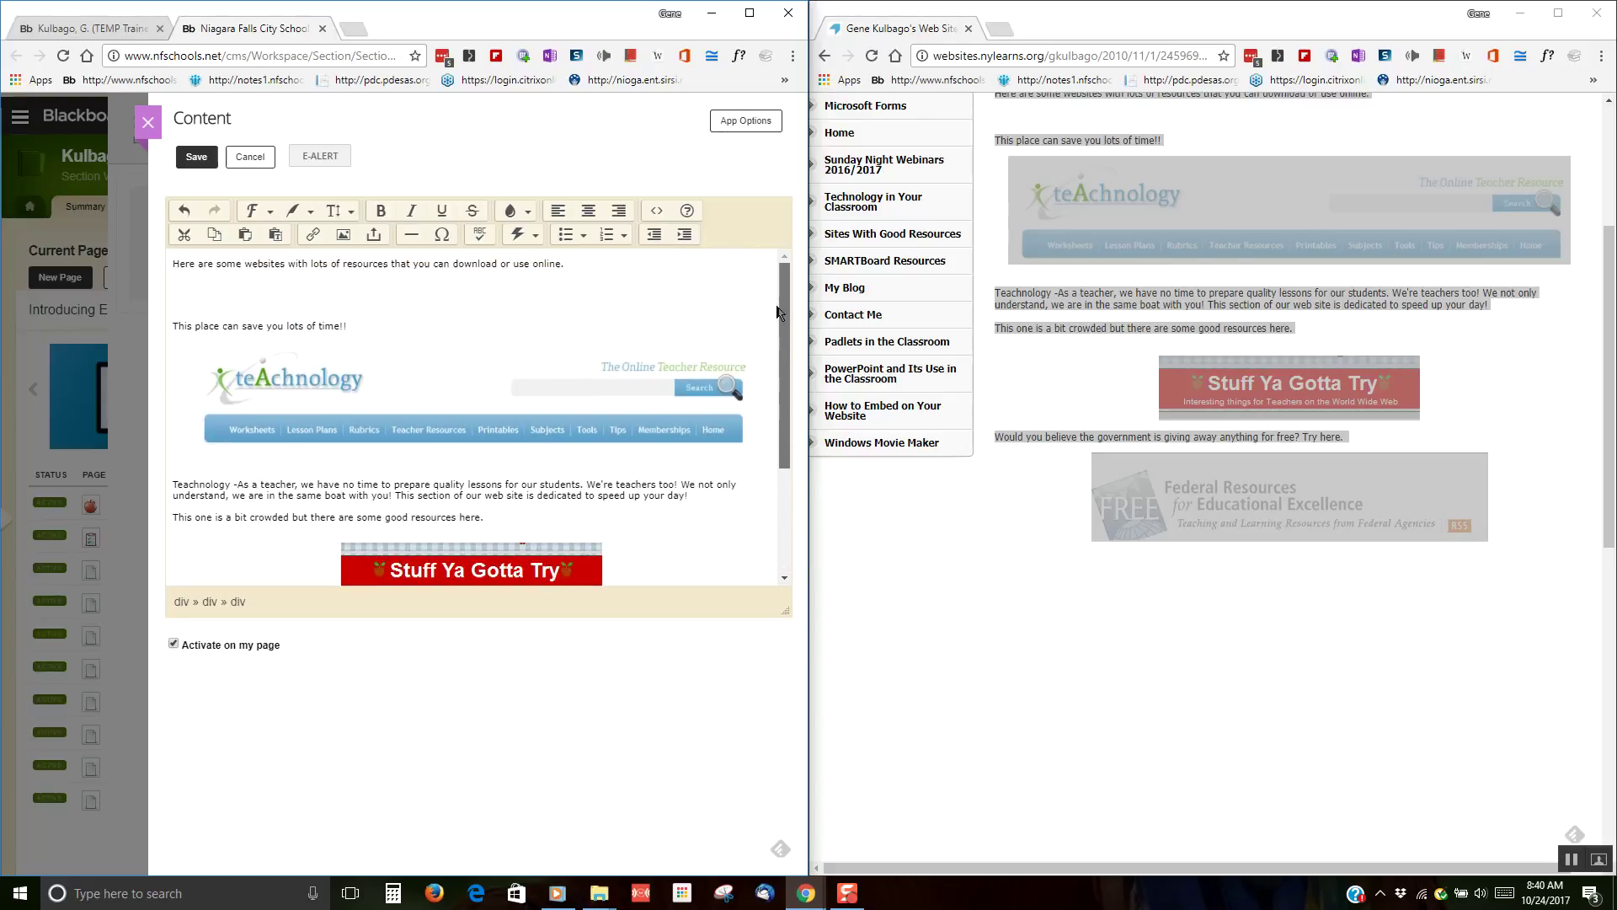
# Save the pasted content, then close the Content editor and the page builder.
pyautogui.click(199, 159)
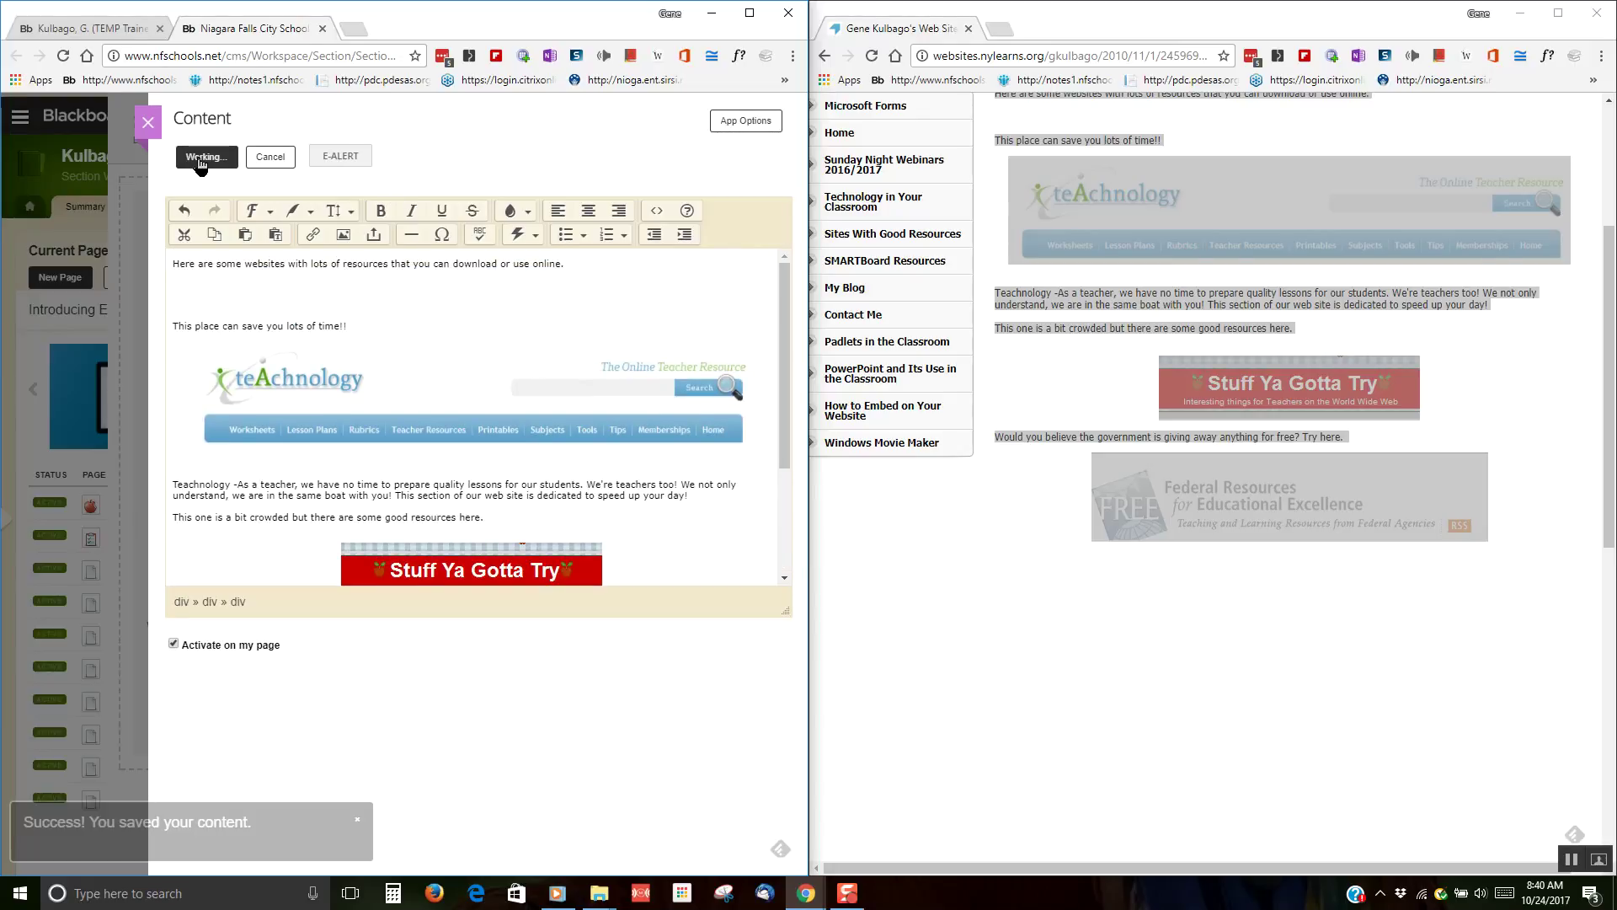
pyautogui.click(148, 126)
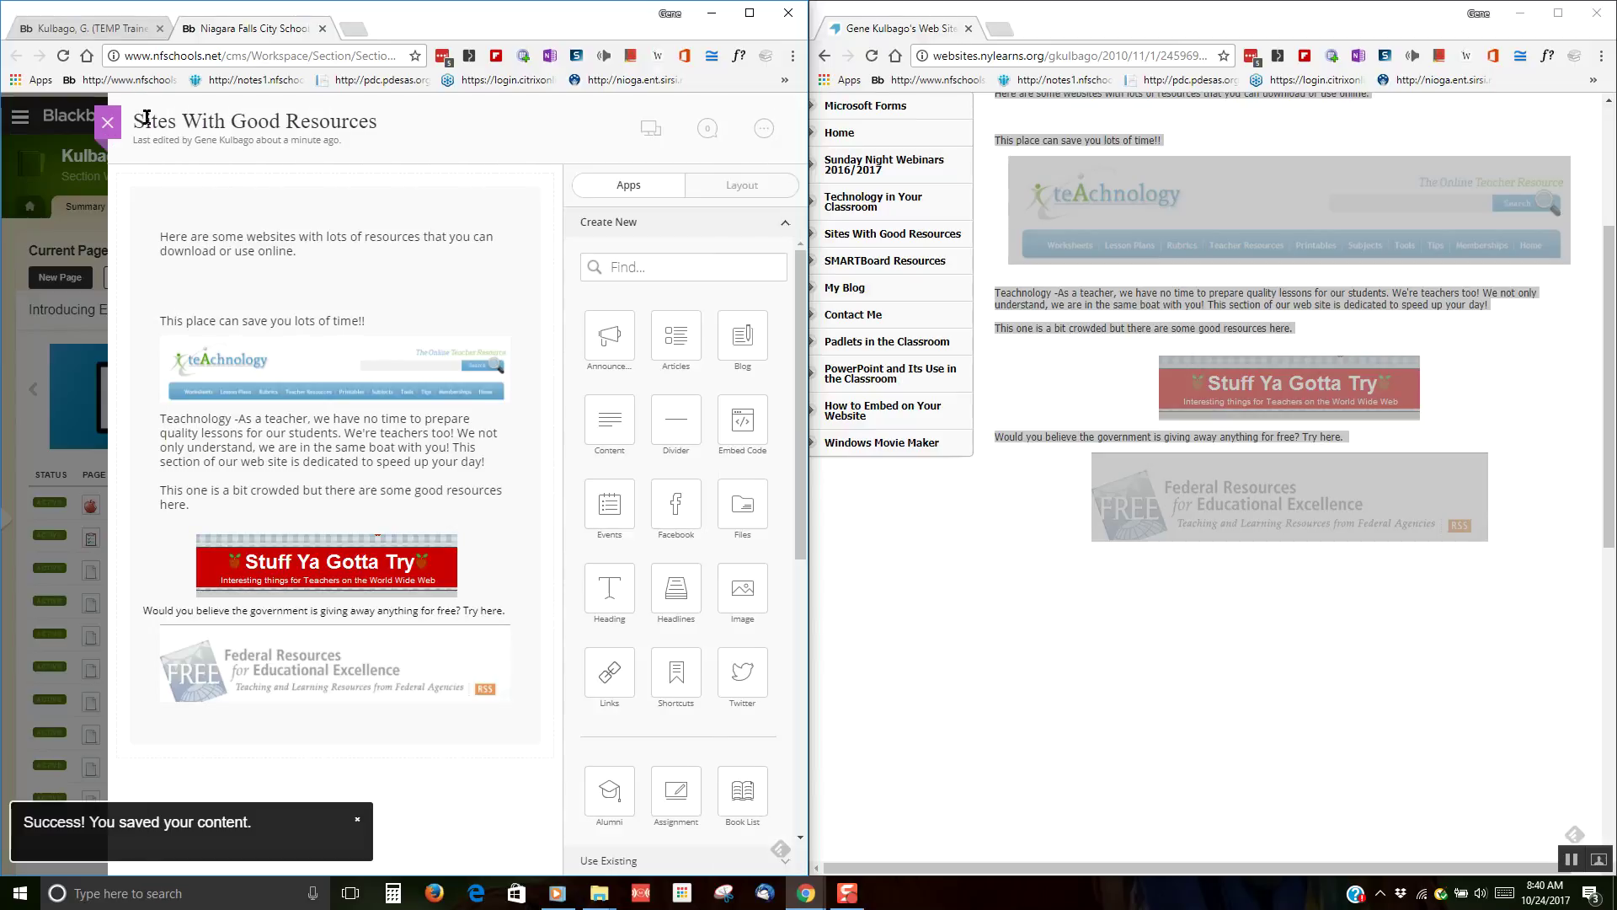
pyautogui.click(101, 127)
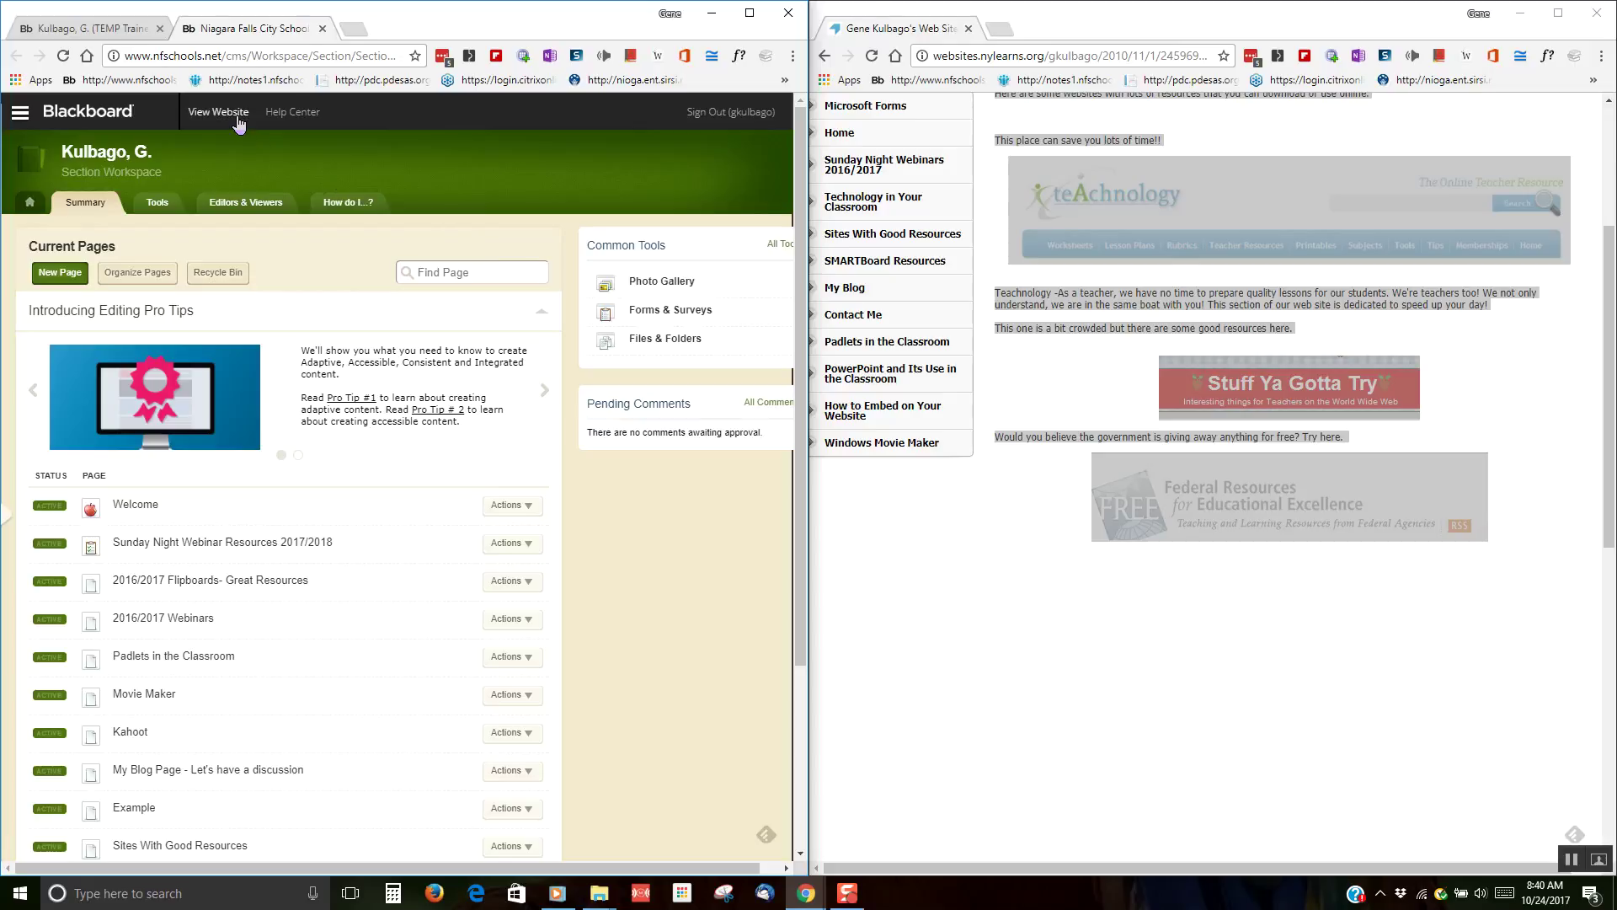
pyautogui.click(357, 34)
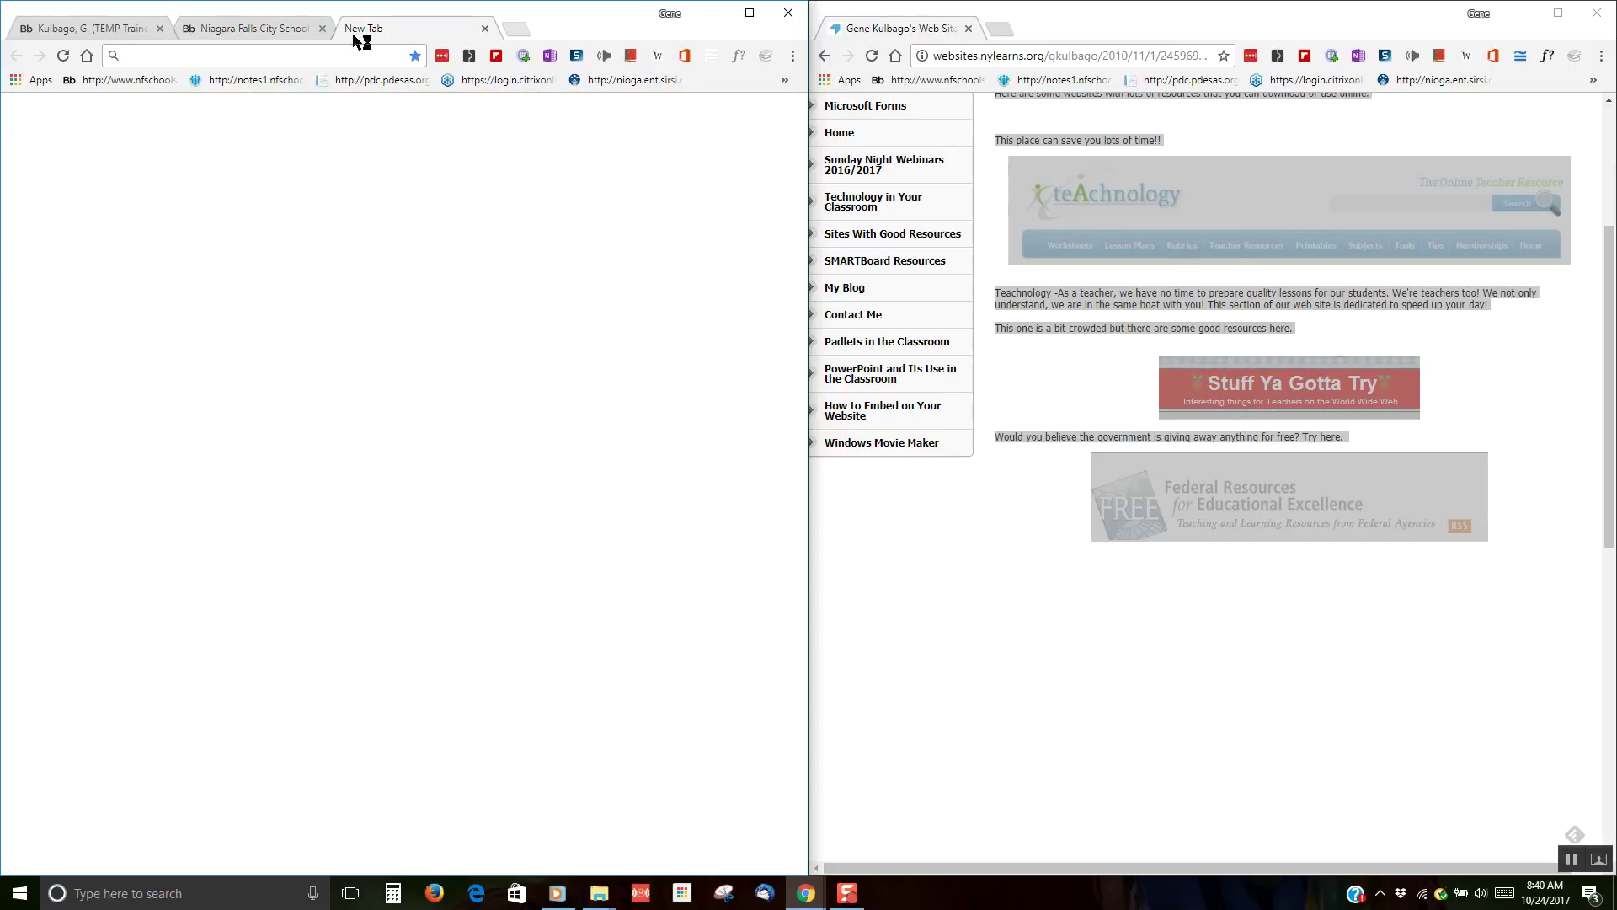
# Go from the nfschools district site via Staff > Teacher Resource Center to the teacher's live Sites With Good Resources page.
pyautogui.click(150, 84)
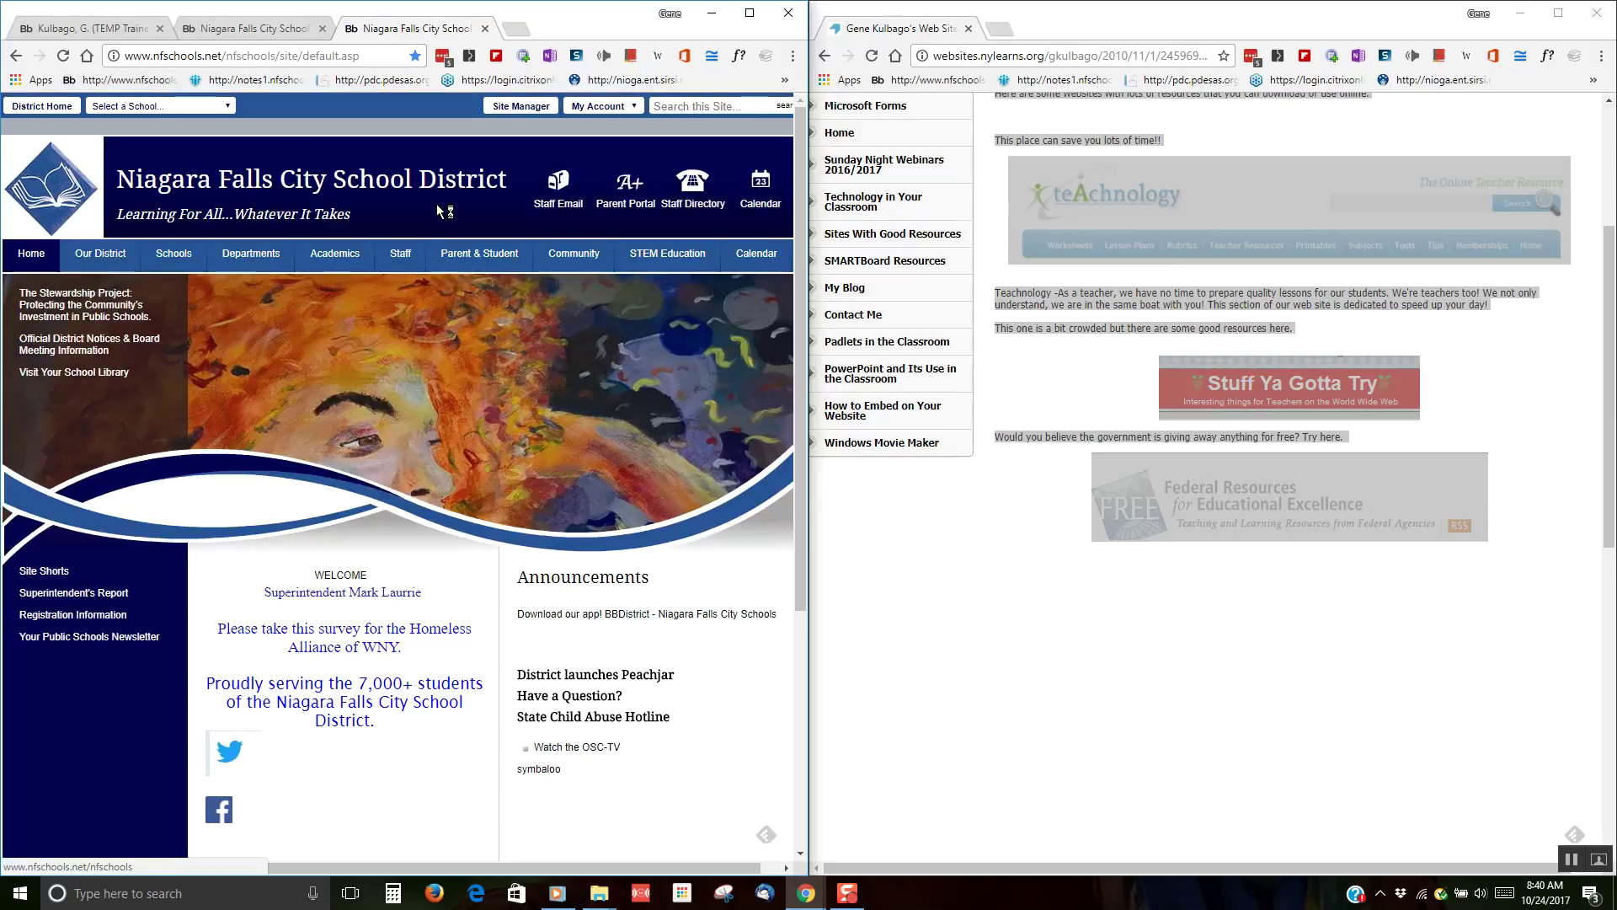
pyautogui.moveTo(401, 255)
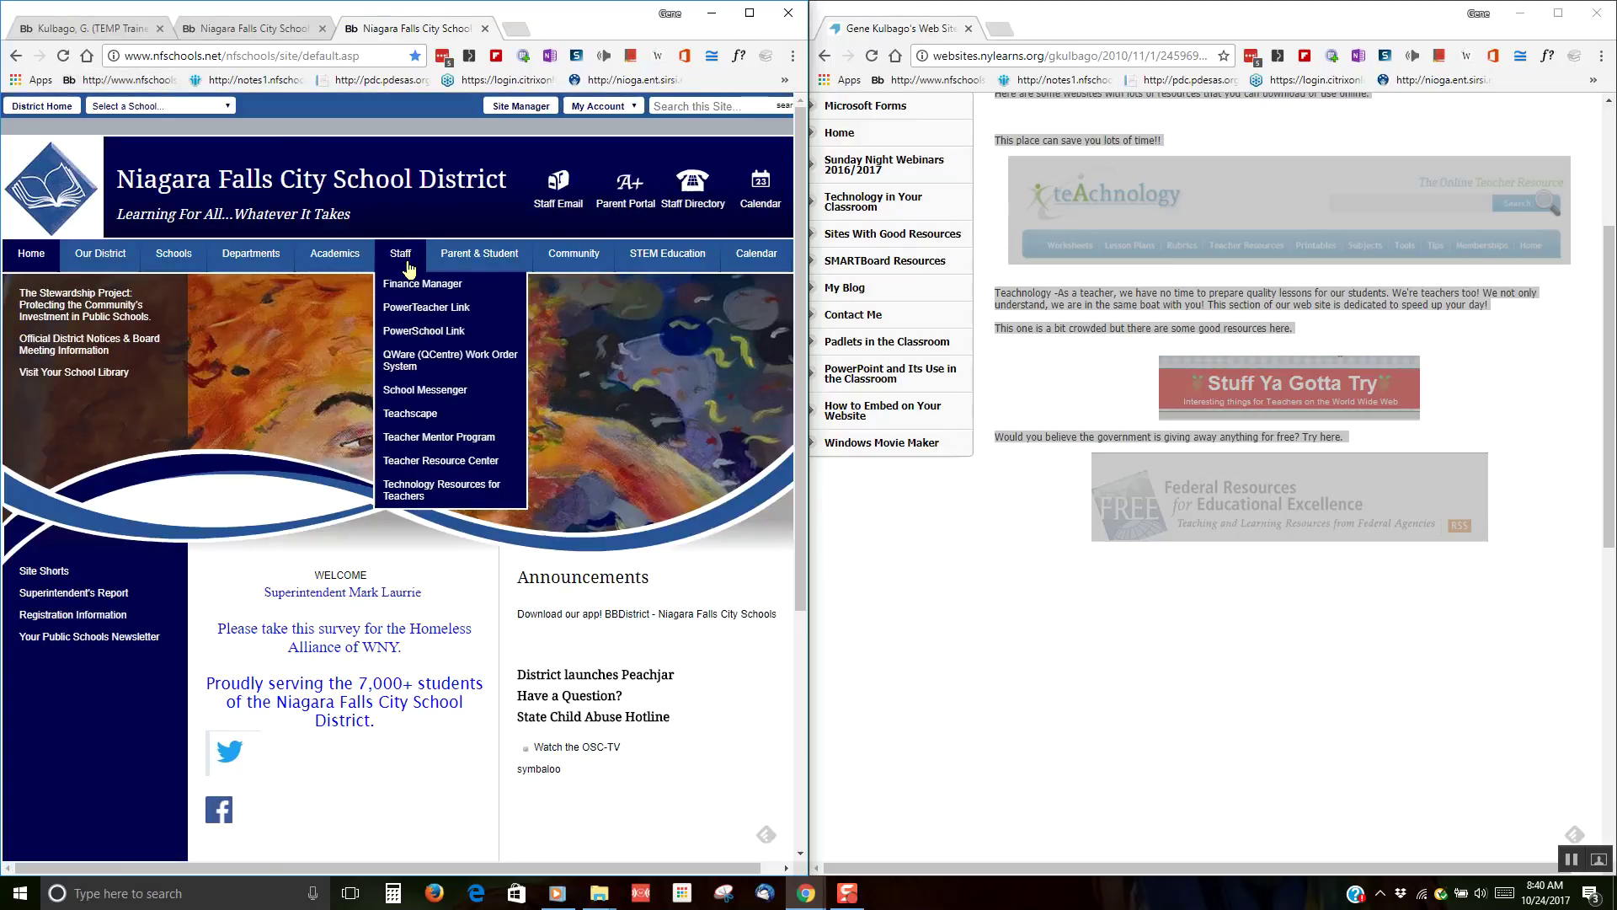
pyautogui.click(455, 470)
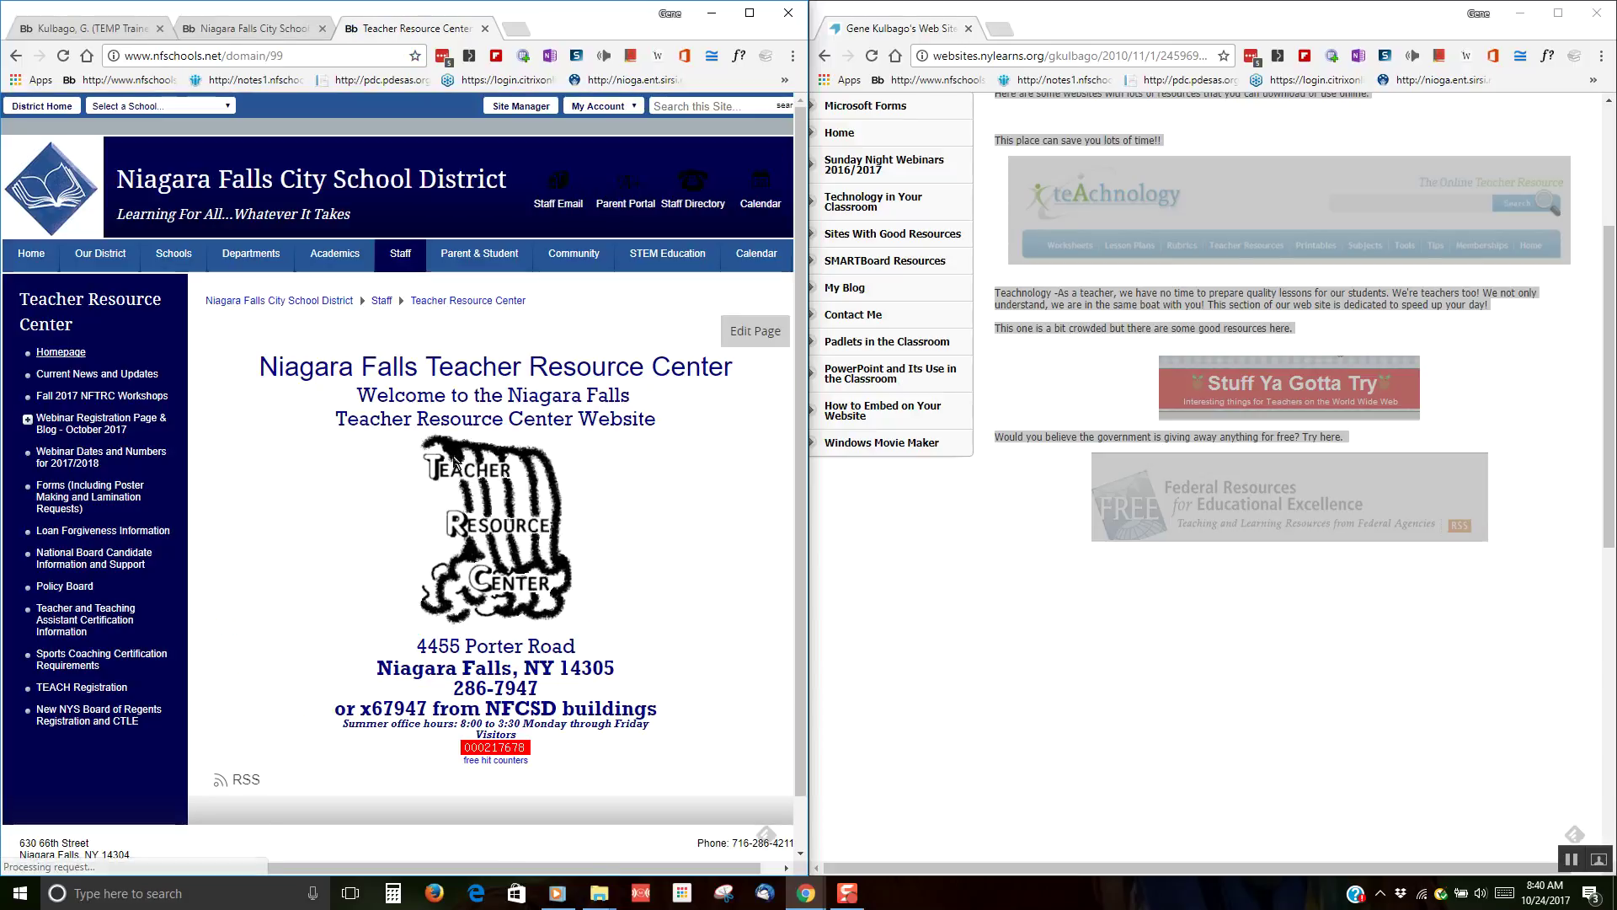
pyautogui.click(120, 430)
pyautogui.scroll(-5, 426, 480)
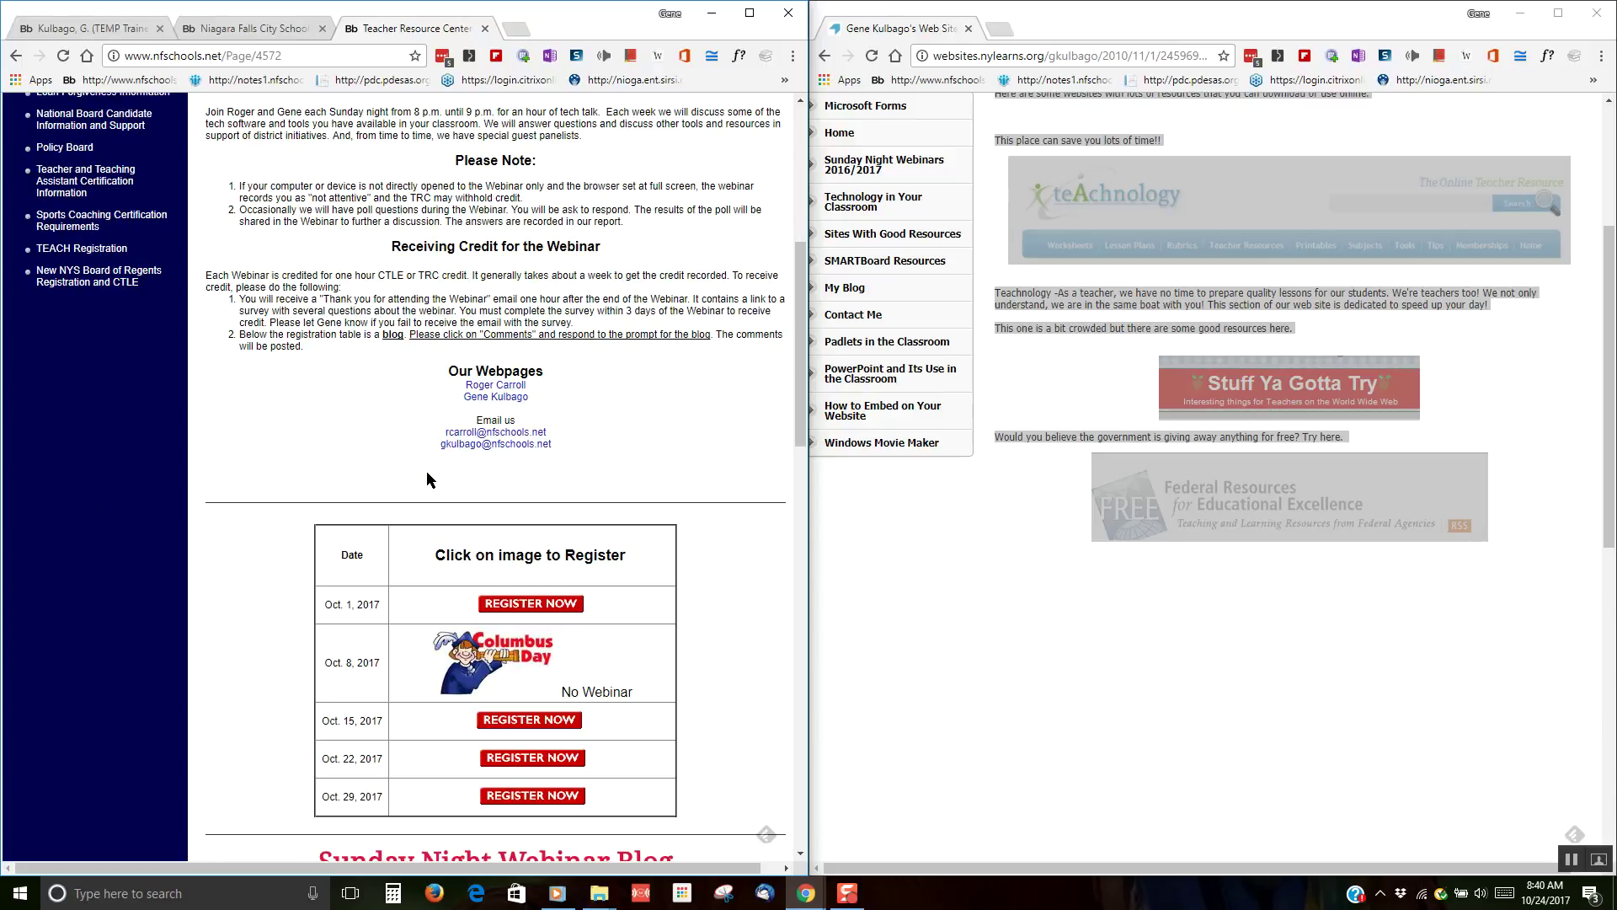
pyautogui.click(491, 396)
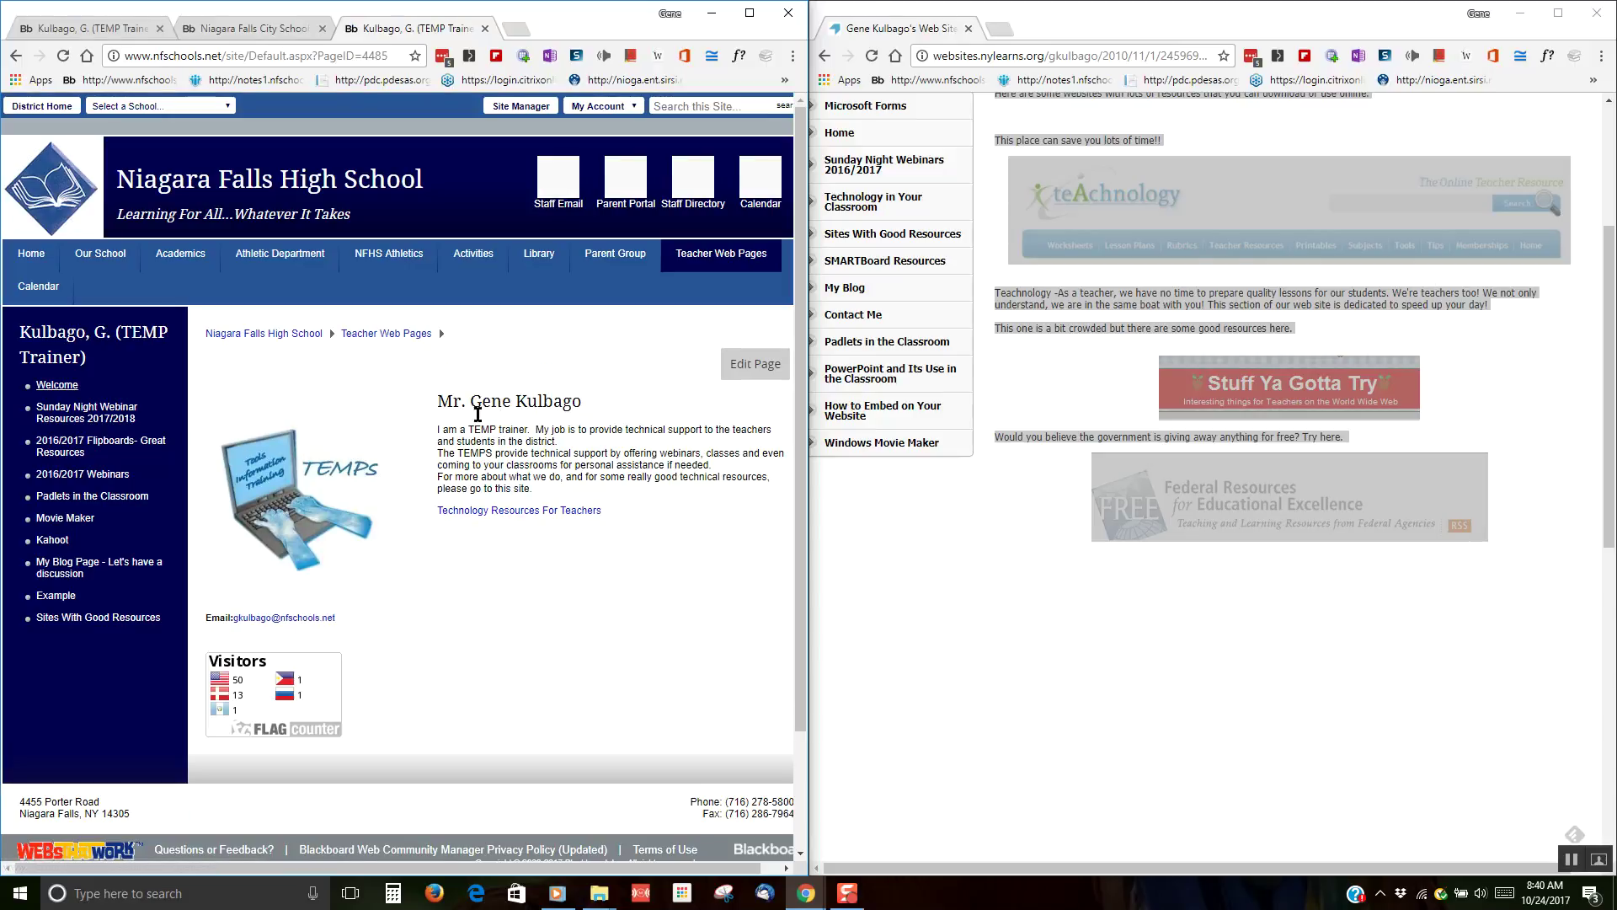
pyautogui.click(94, 620)
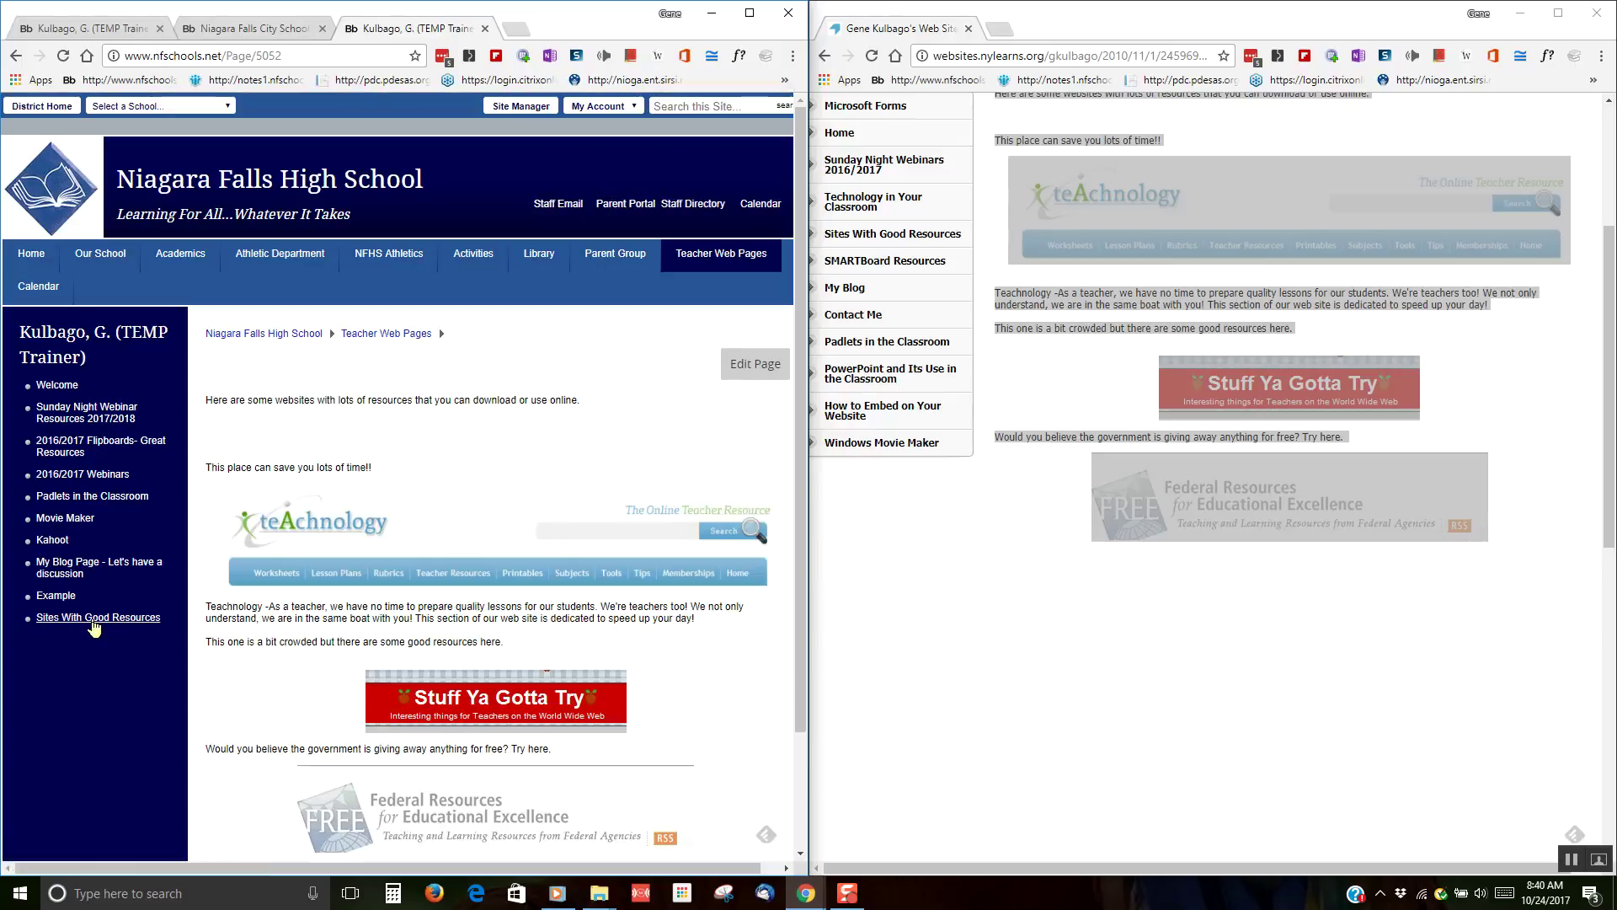
# Scroll through the live page to check the copied resources, then return to the teacher's Welcome page.
pyautogui.scroll(-1, 522, 460)
pyautogui.scroll(-2, 522, 460)
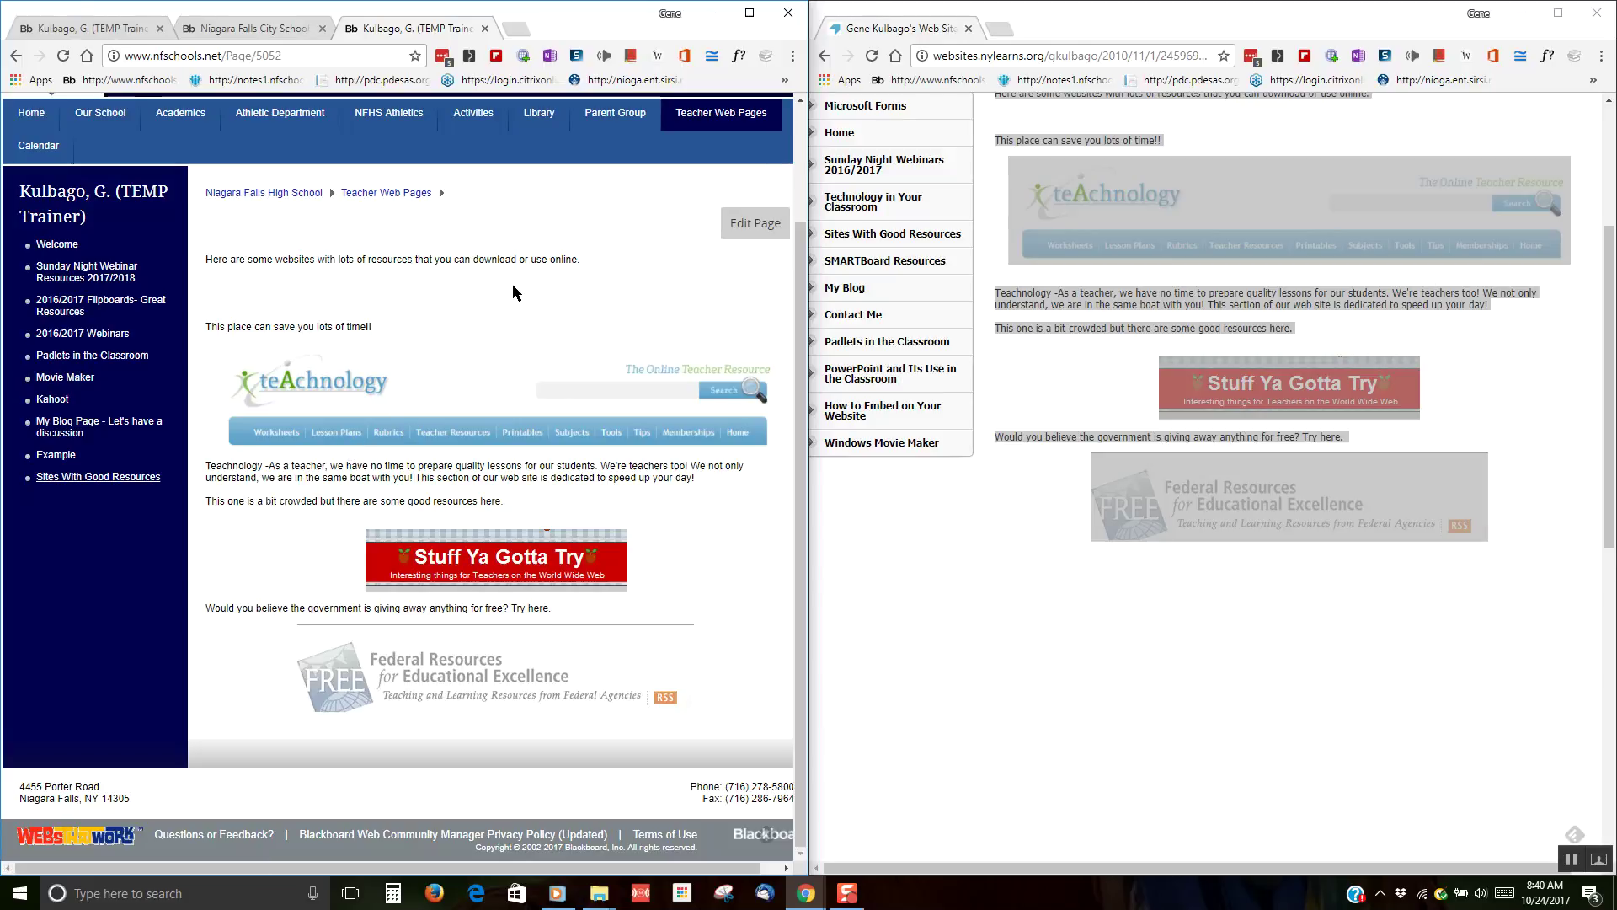
pyautogui.scroll(3, 513, 292)
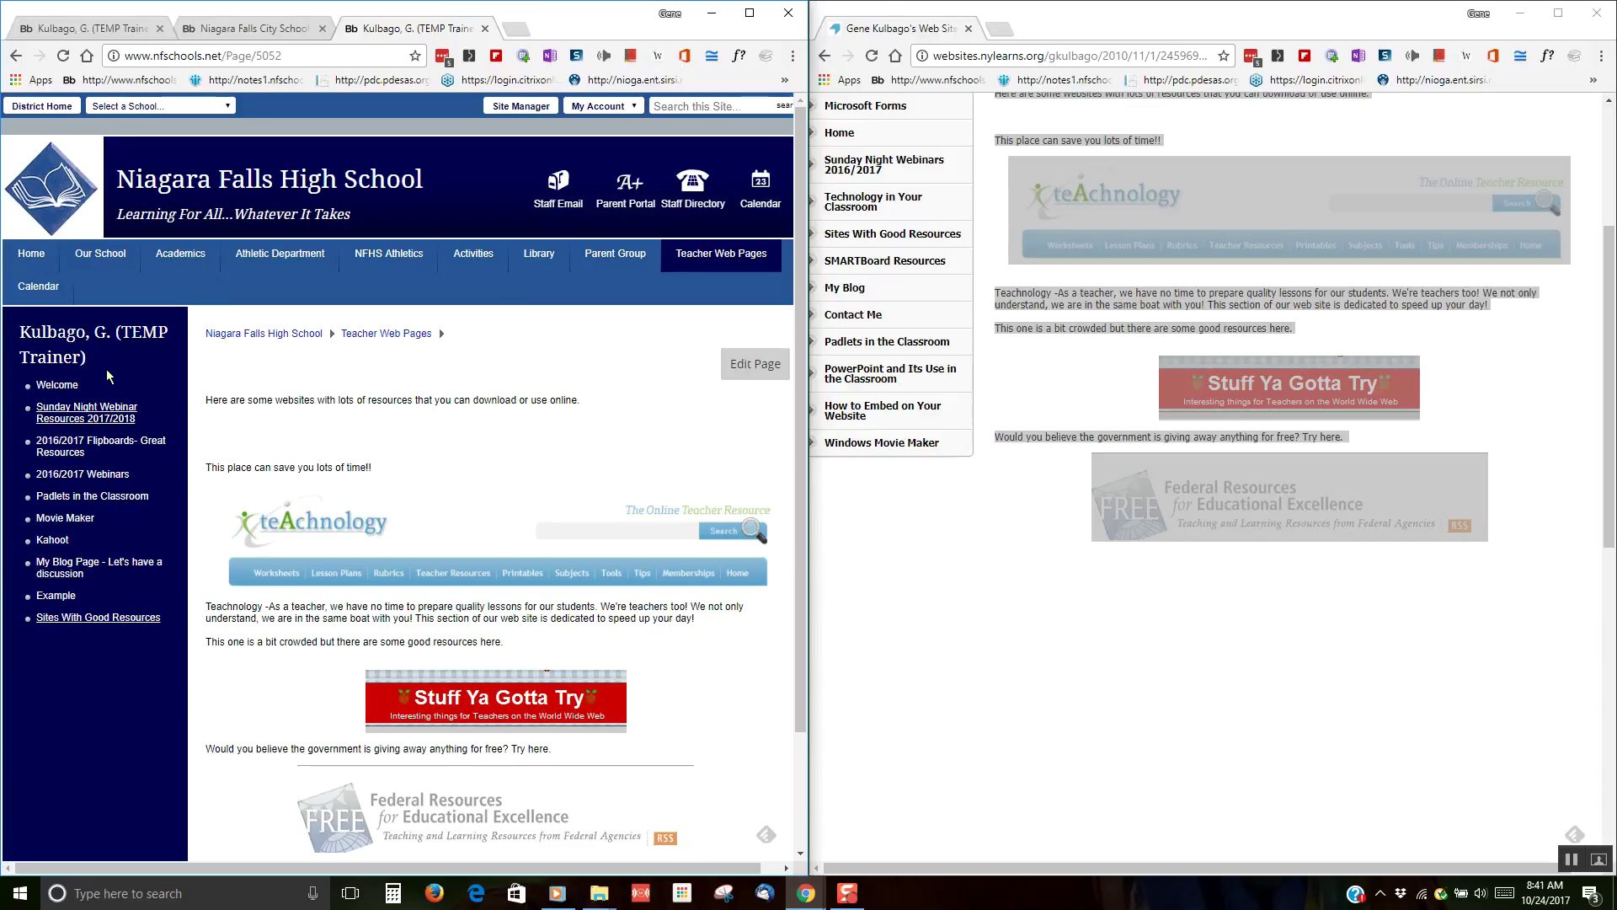
pyautogui.click(96, 30)
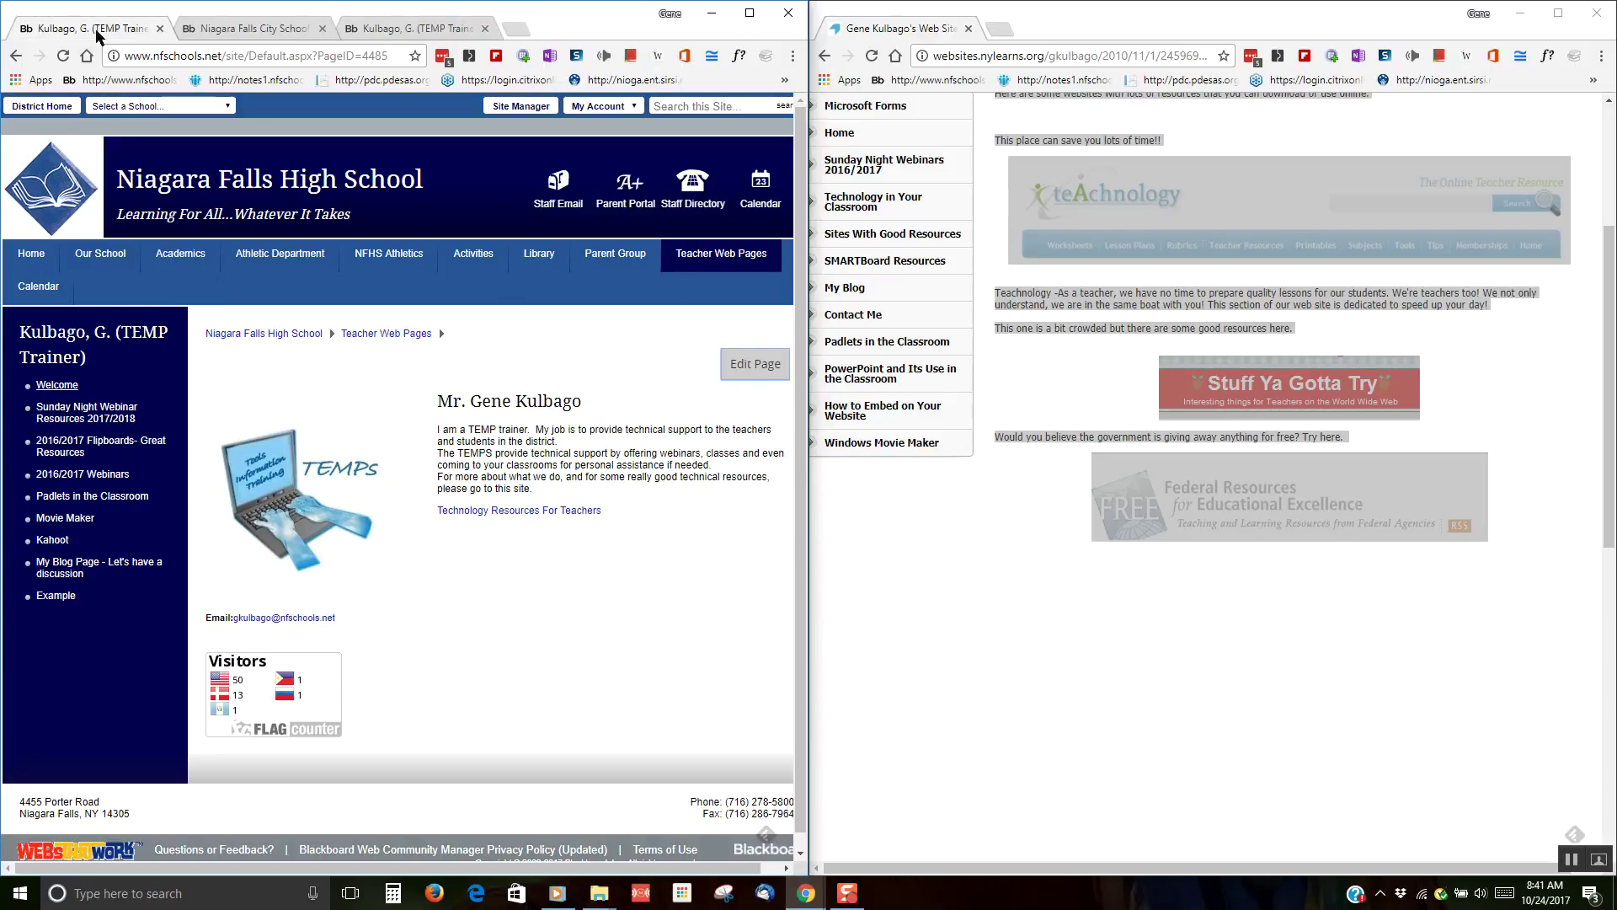
# Switch back to the Niagara Falls City School tab showing the Section Workspace's Current Pages.
pyautogui.click(202, 30)
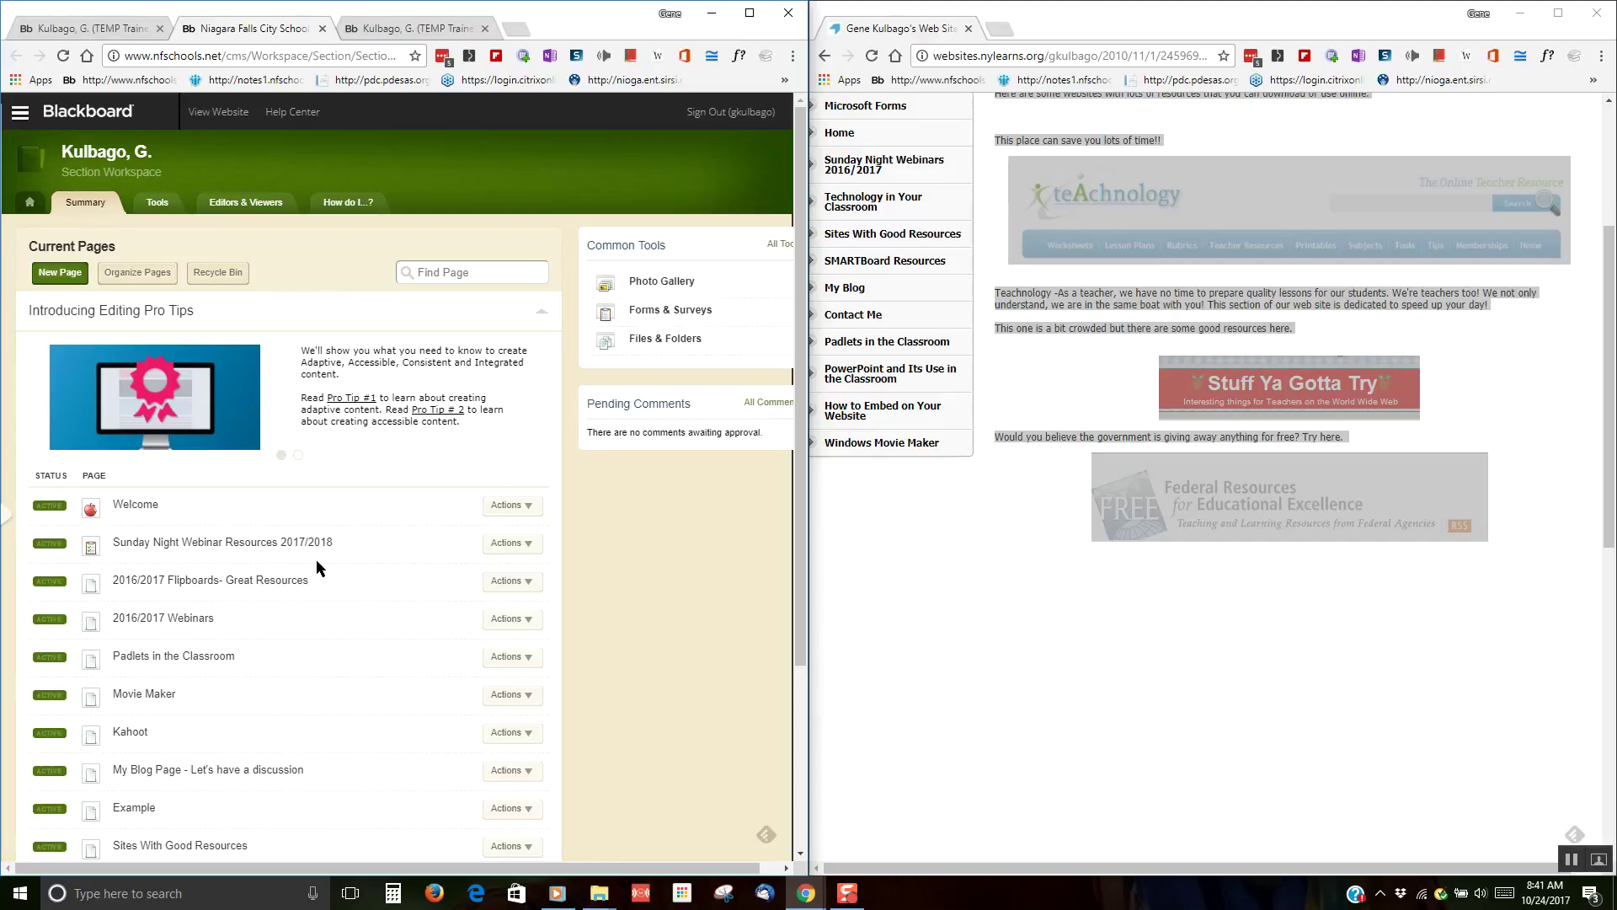